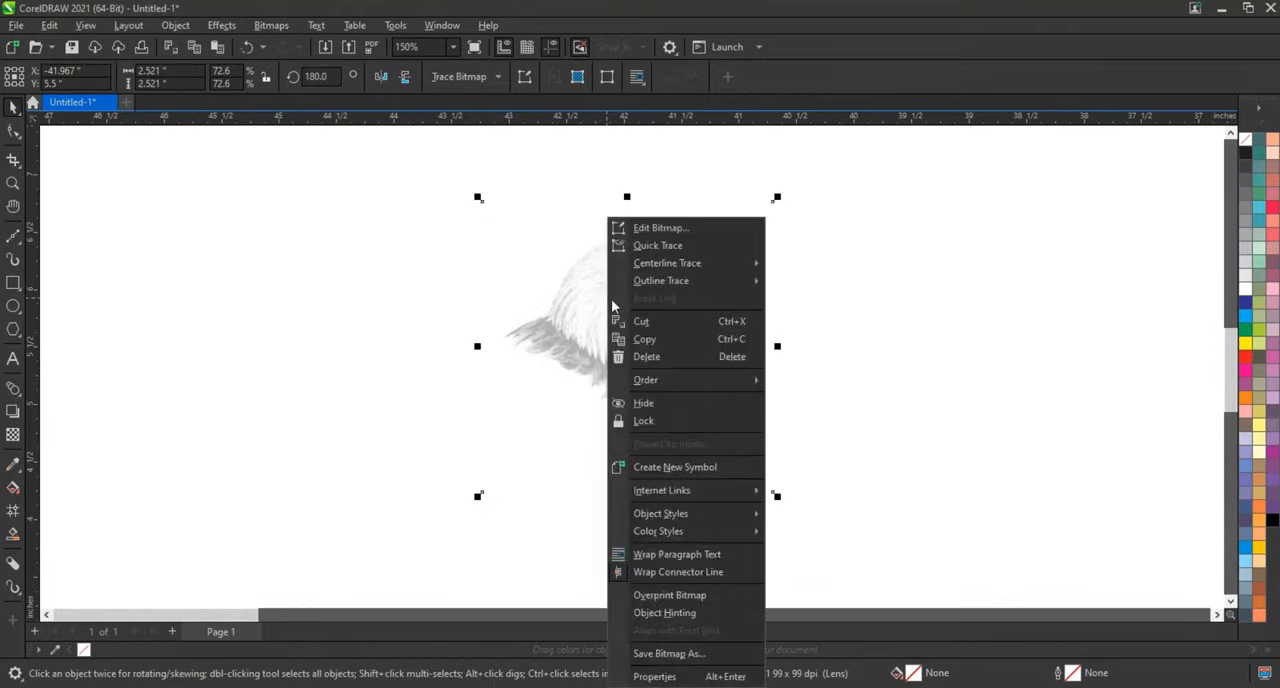
Lock the eagle bitmap in place.
{"action": "left_click", "coordinate": [645, 421]}
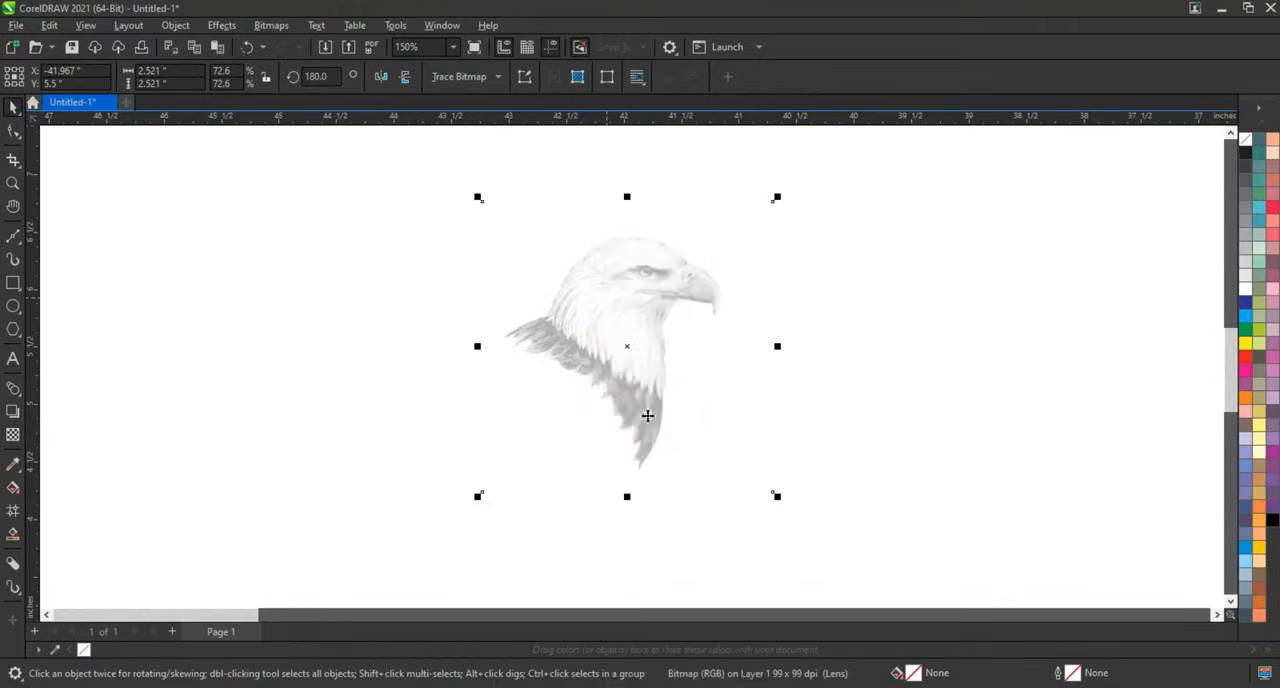
{"action": "left_click", "coordinate": [849, 426]}
Add the letter R as artistic text to the left of the eagle.
{"action": "left_click", "coordinate": [12, 183]}
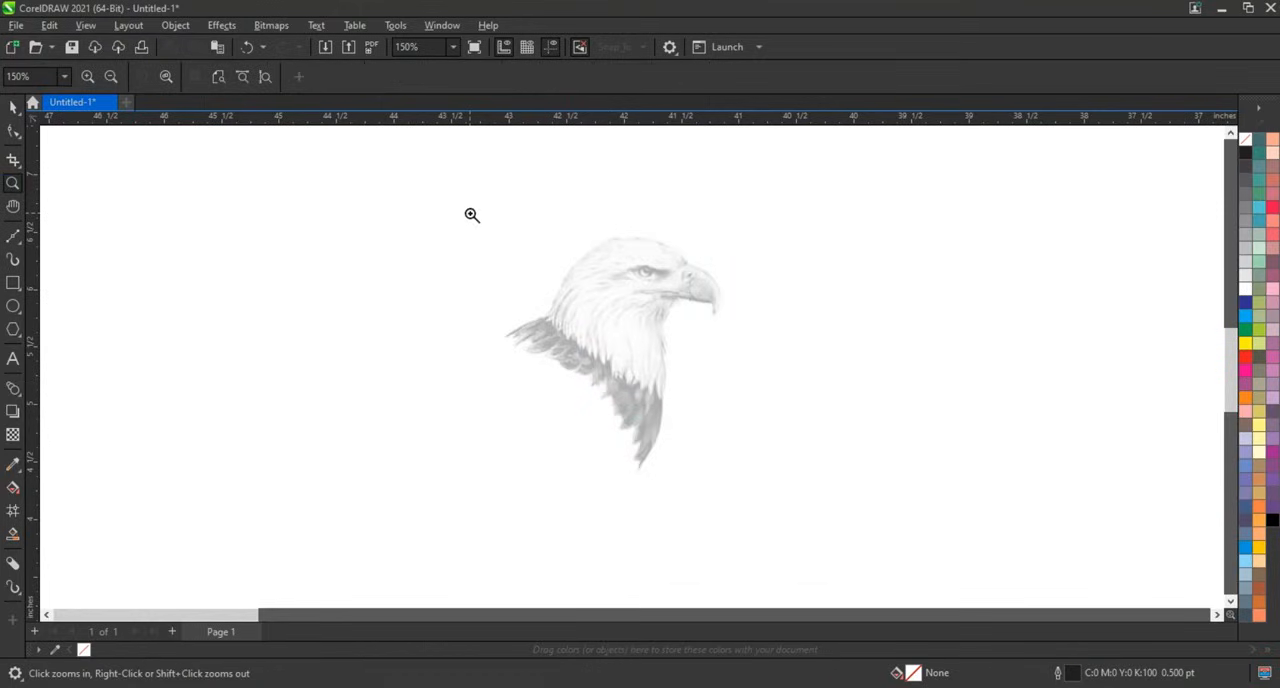
{"action": "left_click_drag", "start_coordinate": [470, 213], "coordinate": [840, 495]}
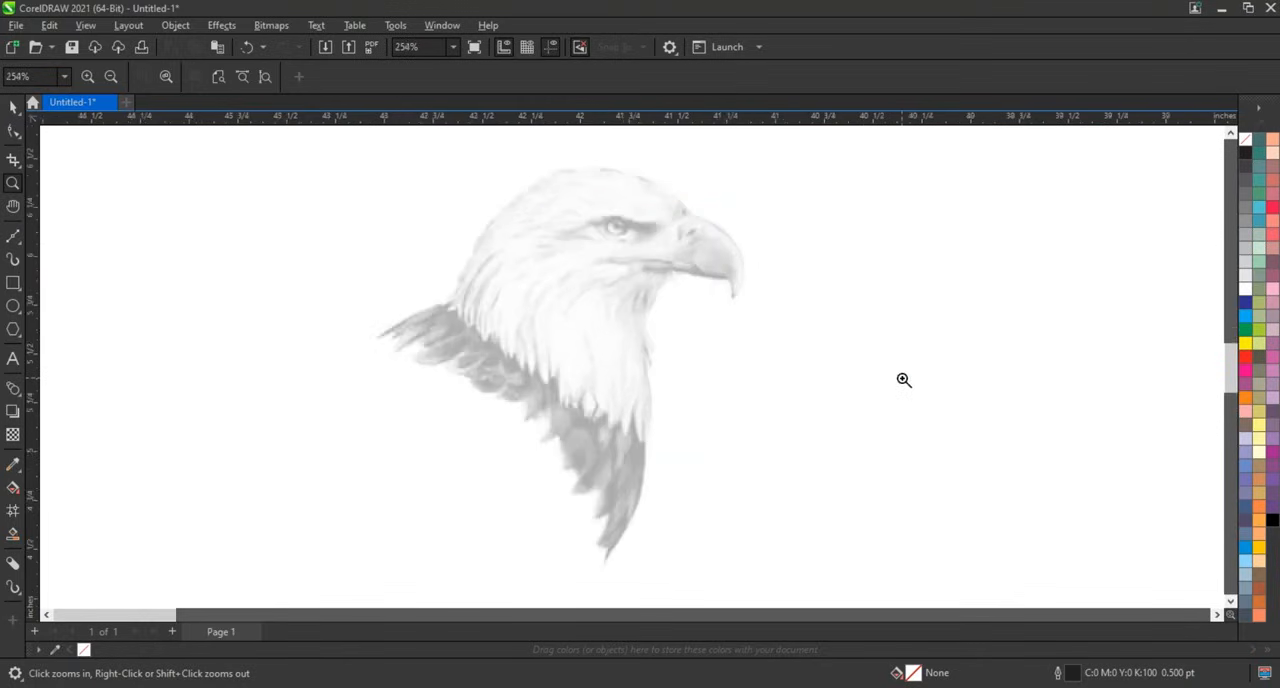
{"action": "right_click", "coordinate": [903, 380]}
{"action": "left_click", "coordinate": [12, 358]}
{"action": "left_click", "coordinate": [244, 348]}
{"action": "type", "text": "R"}
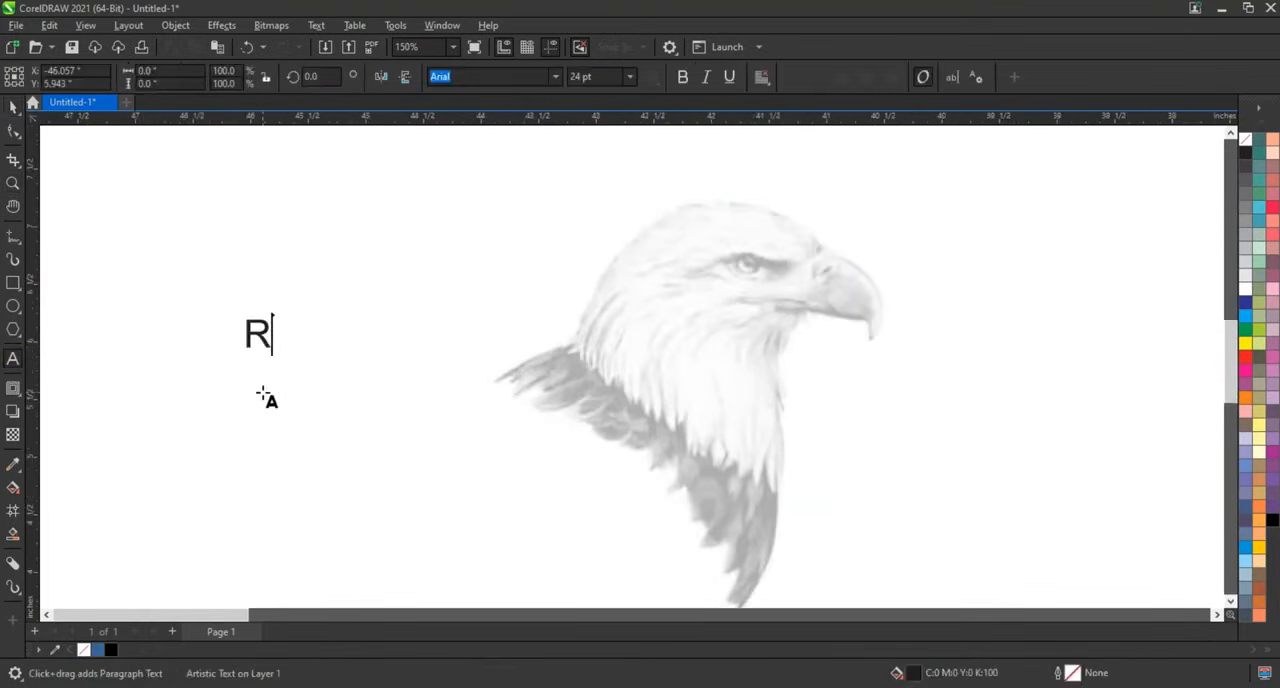
{"action": "key", "text": "ctrl+space"}
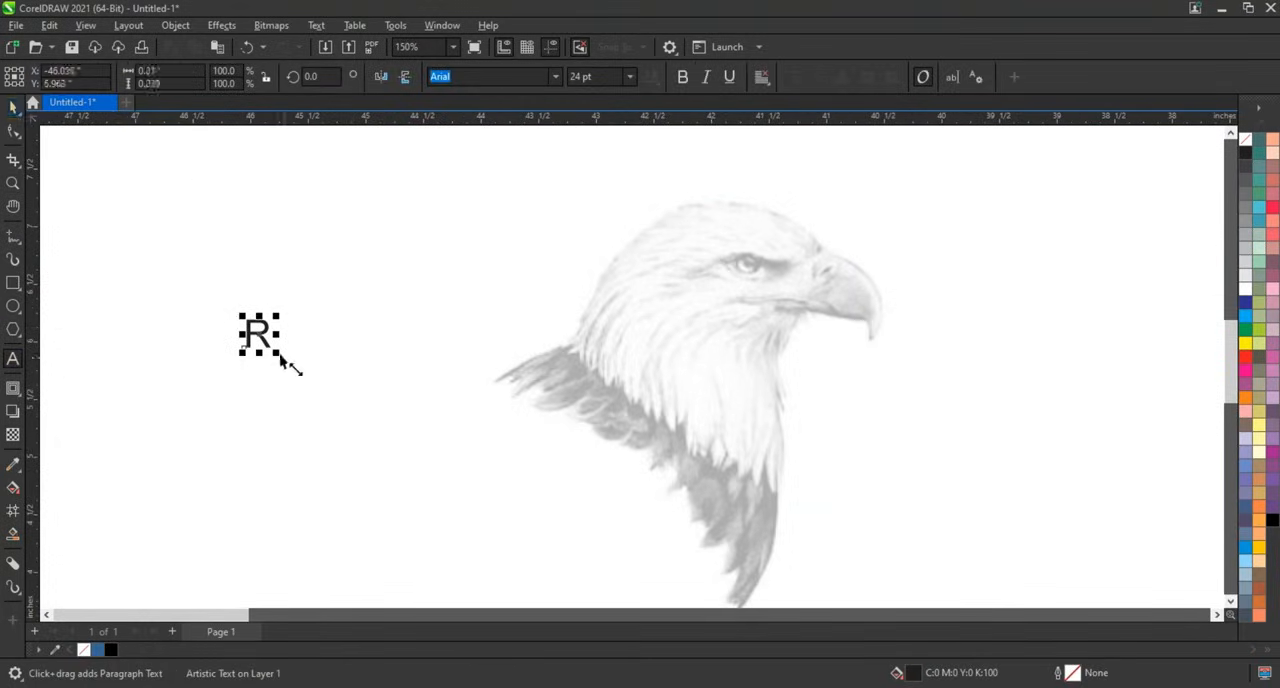
Enlarge the R to about 200 pt and move it over the eagle.
{"action": "left_click_drag", "start_coordinate": [281, 358], "coordinate": [502, 558]}
{"action": "left_click_drag", "start_coordinate": [395, 433], "coordinate": [715, 358]}
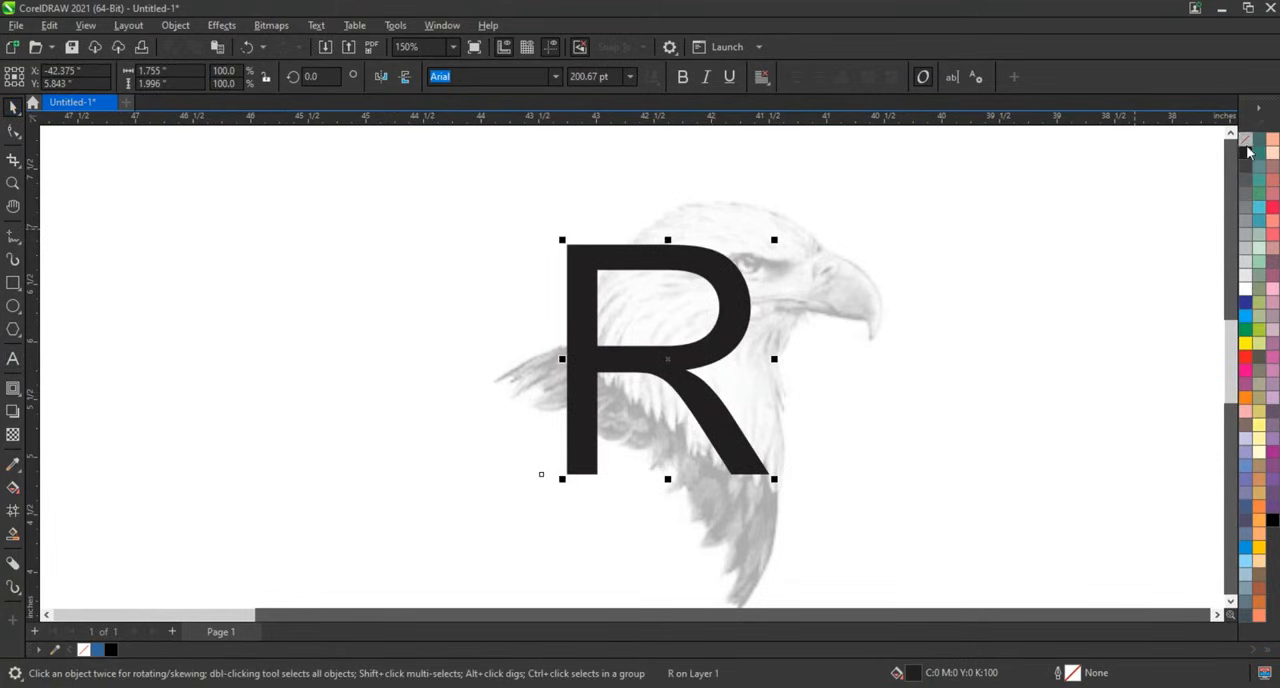
Give the R a black outline and remove its fill.
{"action": "right_click", "coordinate": [1246, 155]}
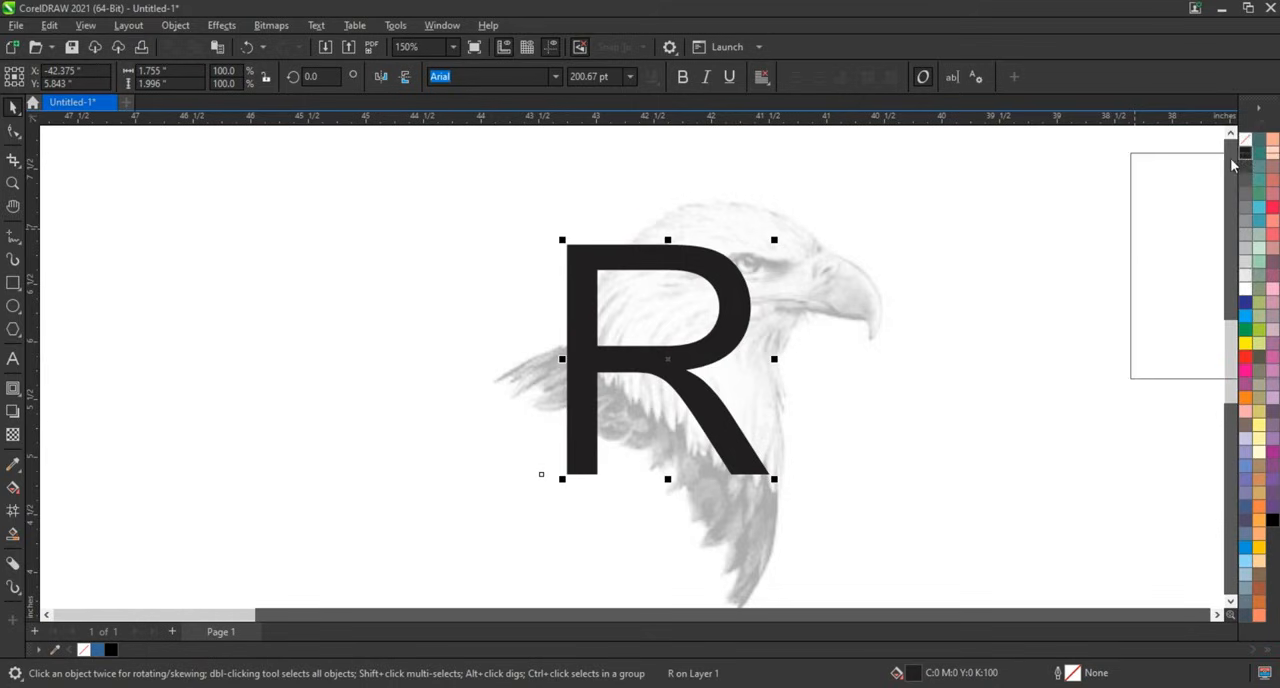
{"action": "left_click", "coordinate": [1177, 166]}
{"action": "left_click", "coordinate": [1245, 138]}
Enlarge the outlined R to about 325 pt and reposition it over the eagle.
{"action": "scroll", "coordinate": [590, 275], "scroll_direction": "down", "scroll_amount": 3}
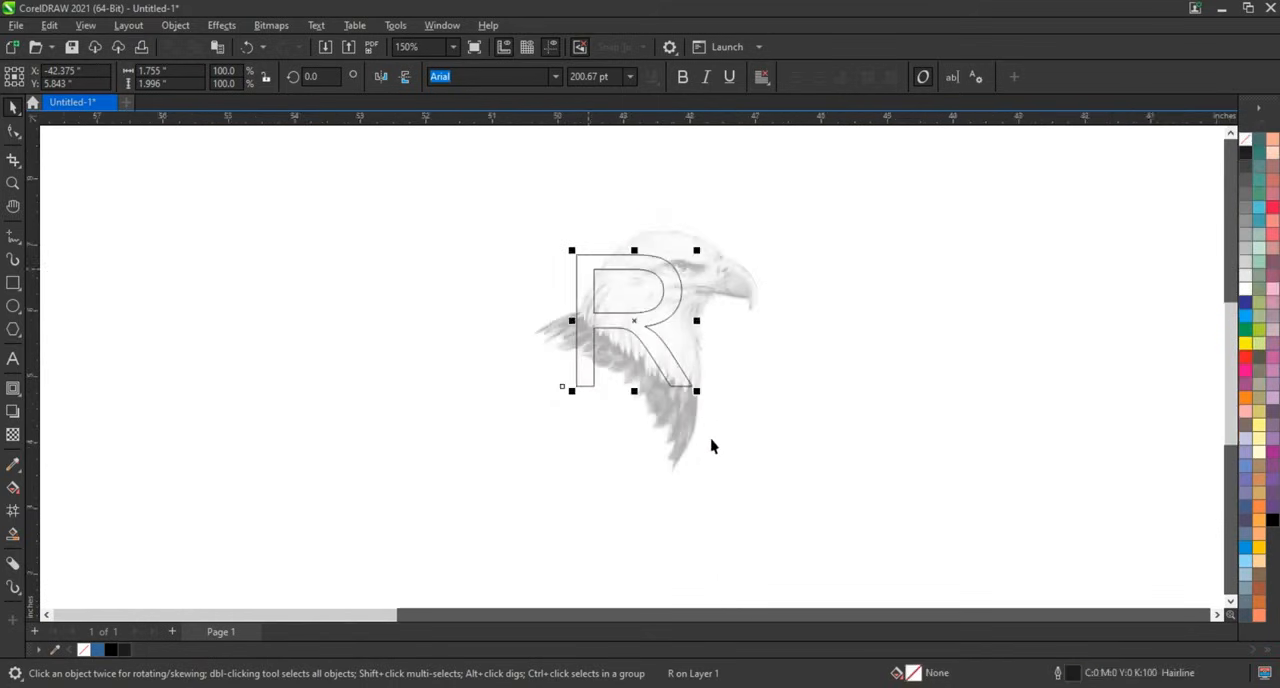
{"action": "left_click_drag", "start_coordinate": [699, 396], "coordinate": [735, 453]}
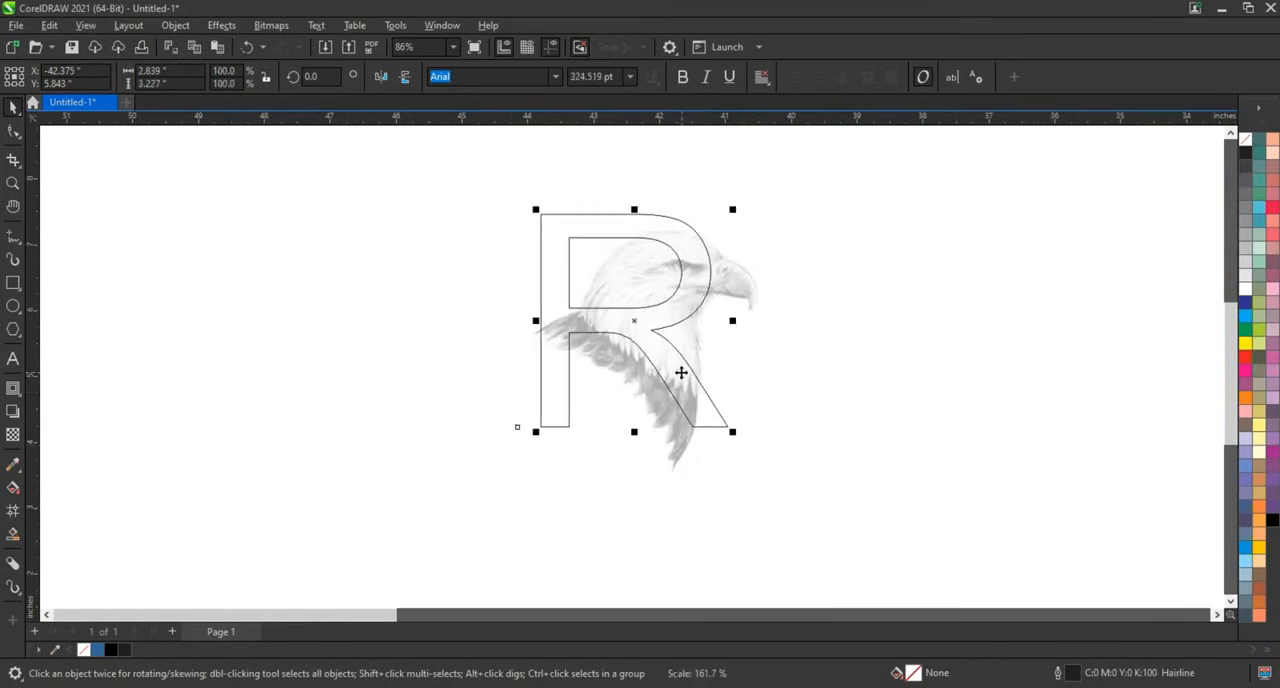
{"action": "left_click_drag", "start_coordinate": [680, 371], "coordinate": [727, 383]}
{"action": "left_click", "coordinate": [727, 383]}
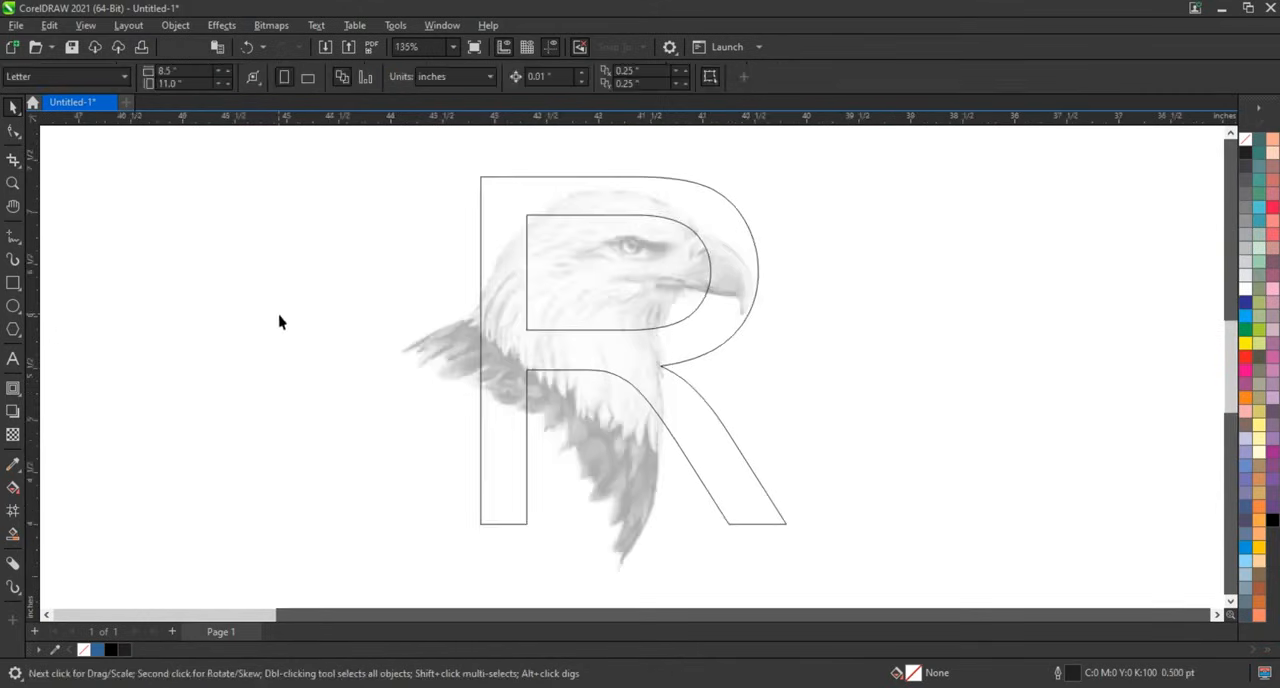
Delete the R.
{"action": "left_click", "coordinate": [758, 268]}
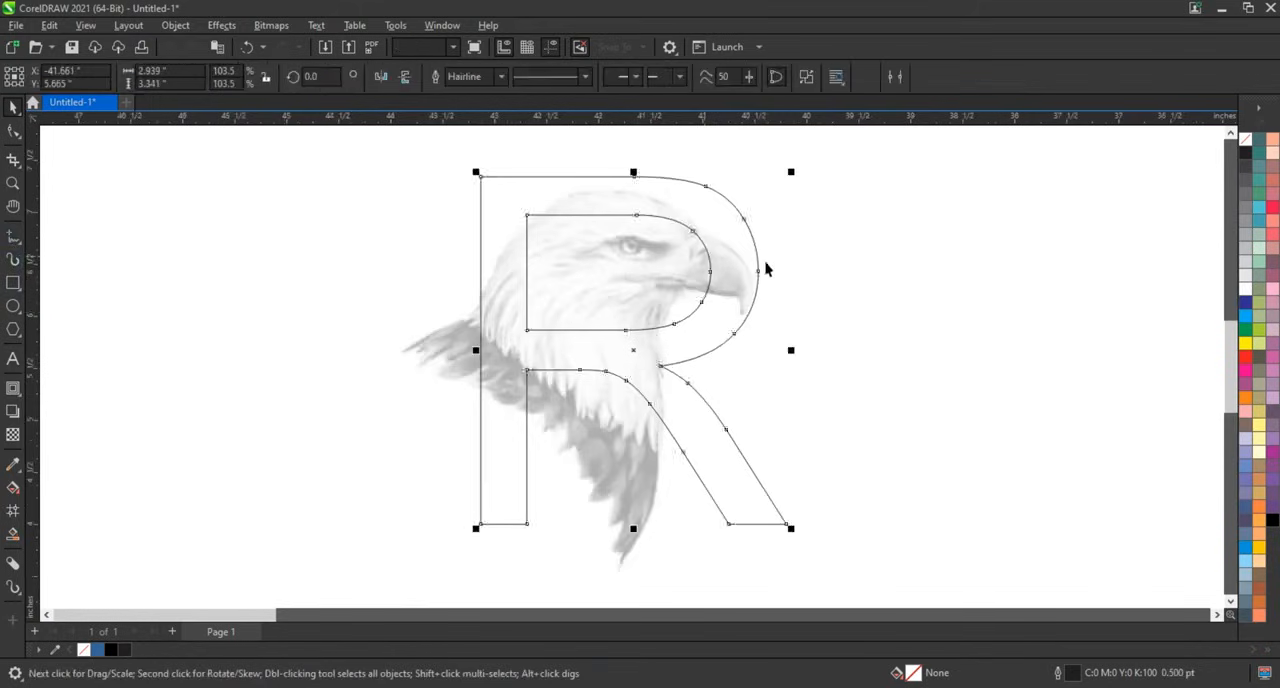
{"action": "key", "text": "Delete"}
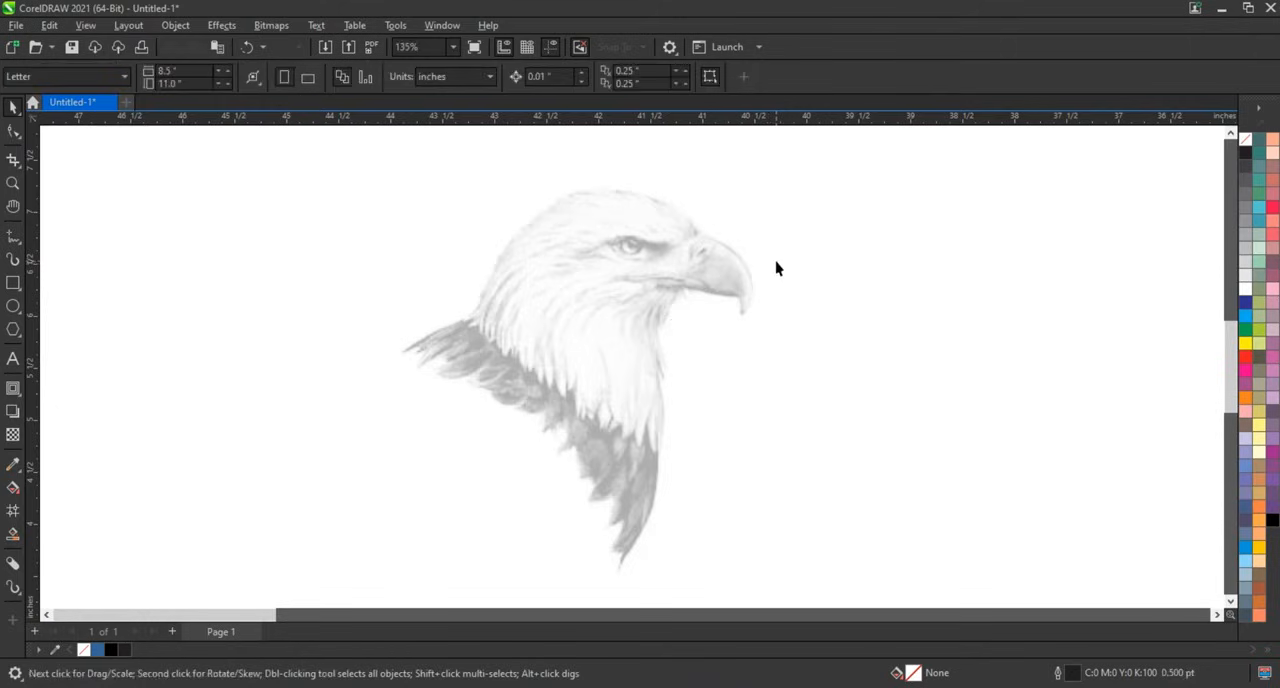
Draw a diagonal straight line about 4.5 in long at 315° across the eagle with the 2-Point Line tool.
{"action": "left_click", "coordinate": [12, 237]}
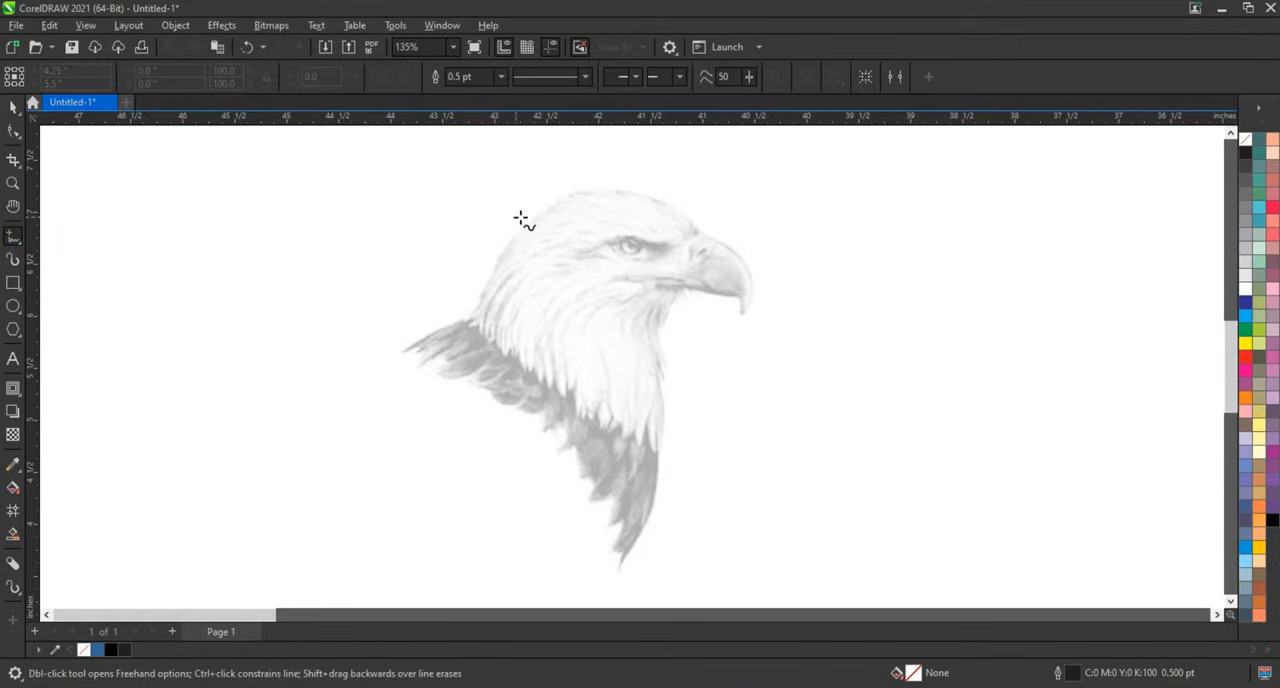
{"action": "left_click", "coordinate": [462, 207]}
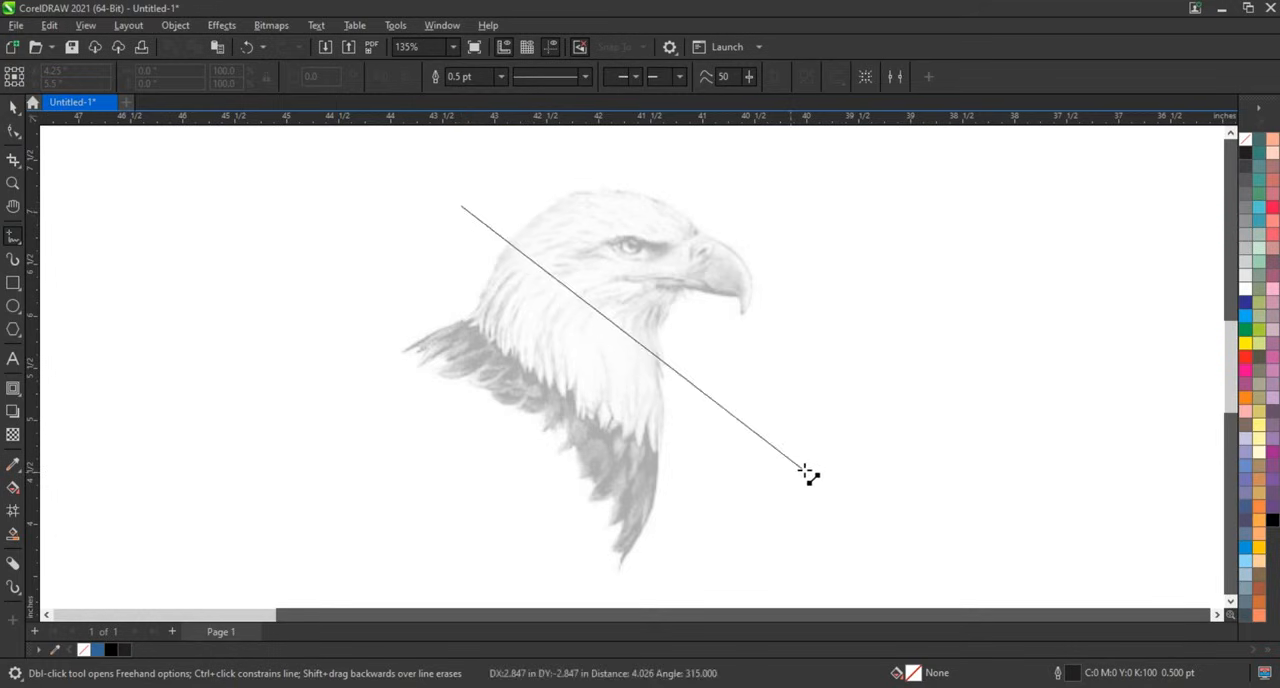
{"action": "left_click", "coordinate": [842, 505]}
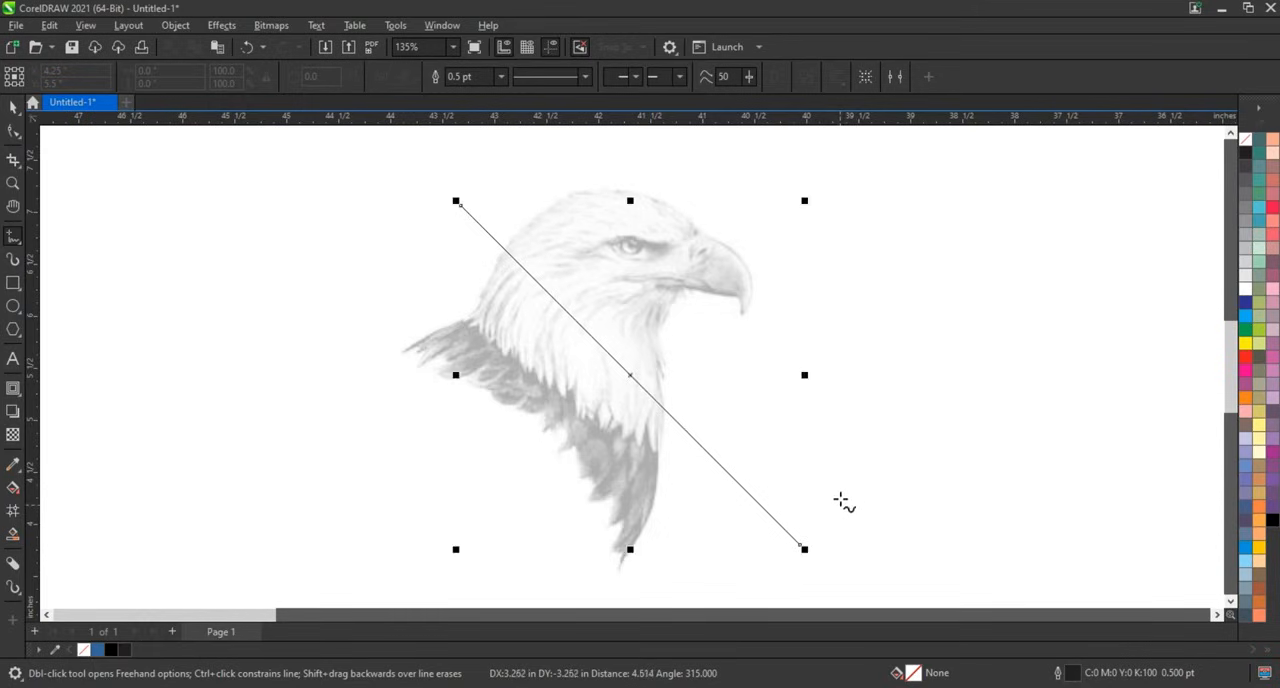
Set the diagonal line's outline width to 2.0 pt.
{"action": "left_click", "coordinate": [501, 77]}
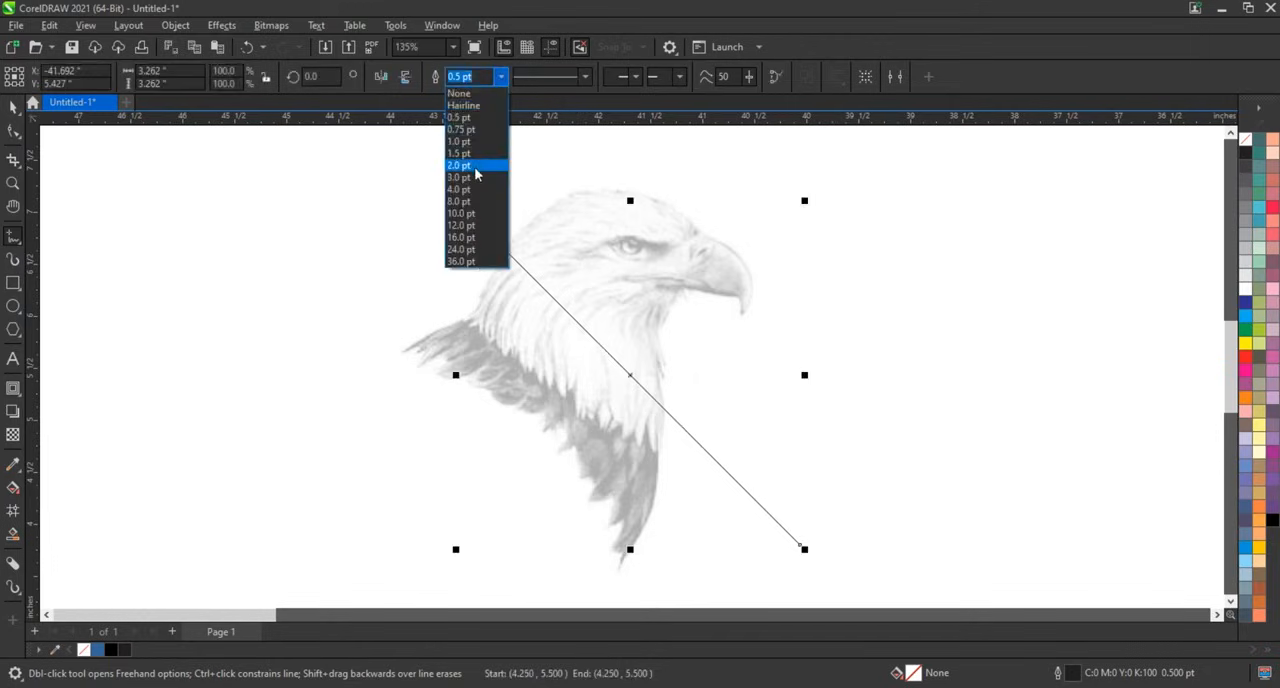
{"action": "left_click", "coordinate": [476, 169]}
{"action": "left_click", "coordinate": [13, 107]}
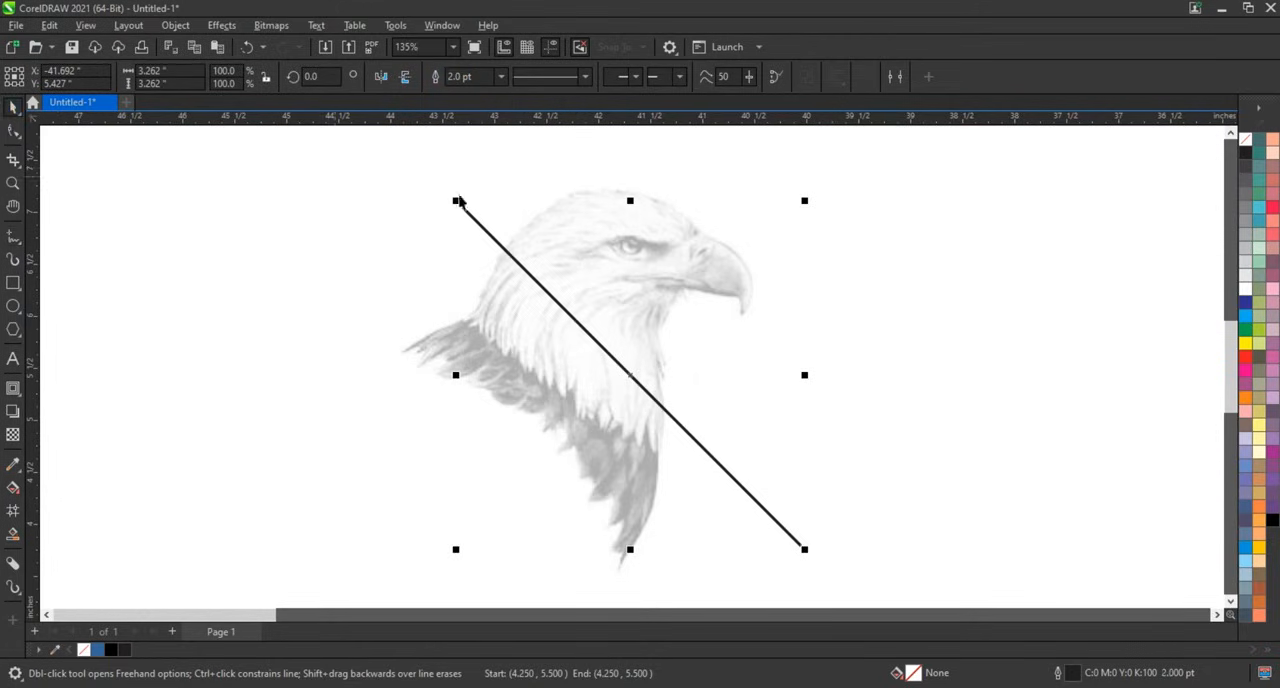
Enlarge the line slightly and place a parallel copy just beside it.
{"action": "left_click_drag", "start_coordinate": [437, 182], "coordinate": [419, 165]}
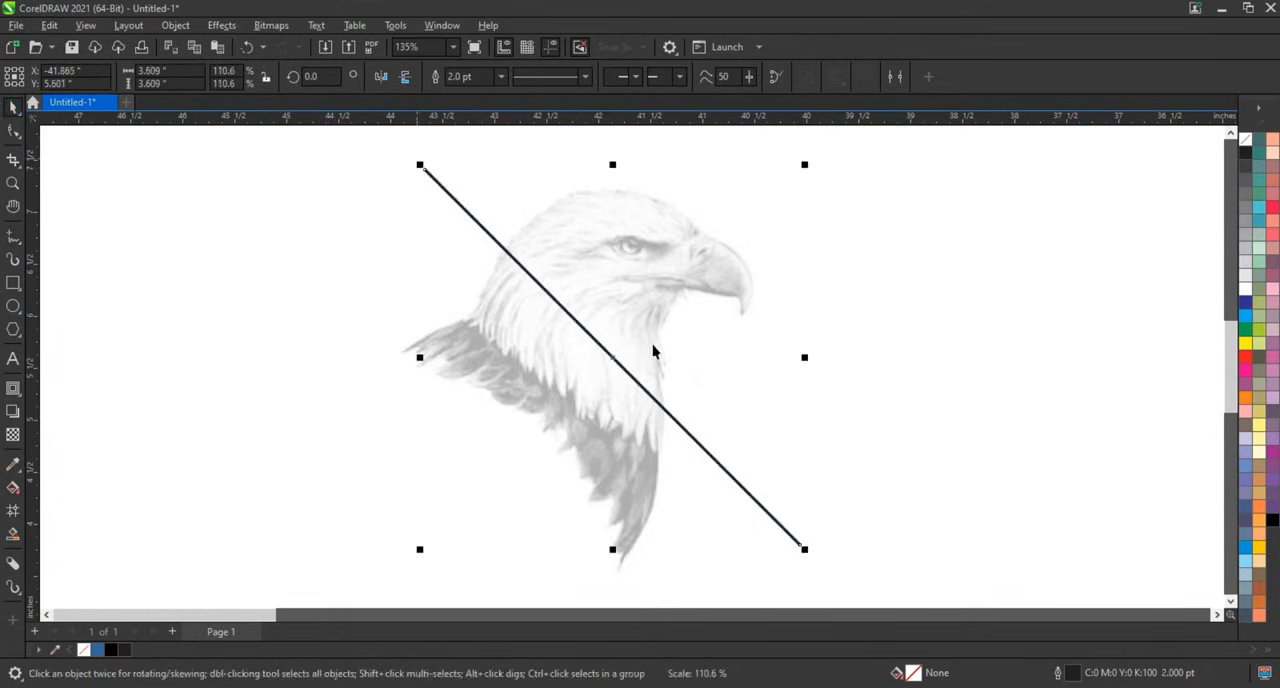
{"action": "mouse_move", "coordinate": [641, 386]}
{"action": "left_mouse_down"}
{"action": "mouse_move", "coordinate": [677, 392]}
{"action": "mouse_move", "coordinate": [637, 371]}
{"action": "mouse_move", "coordinate": [628, 382]}
{"action": "left_mouse_up"}
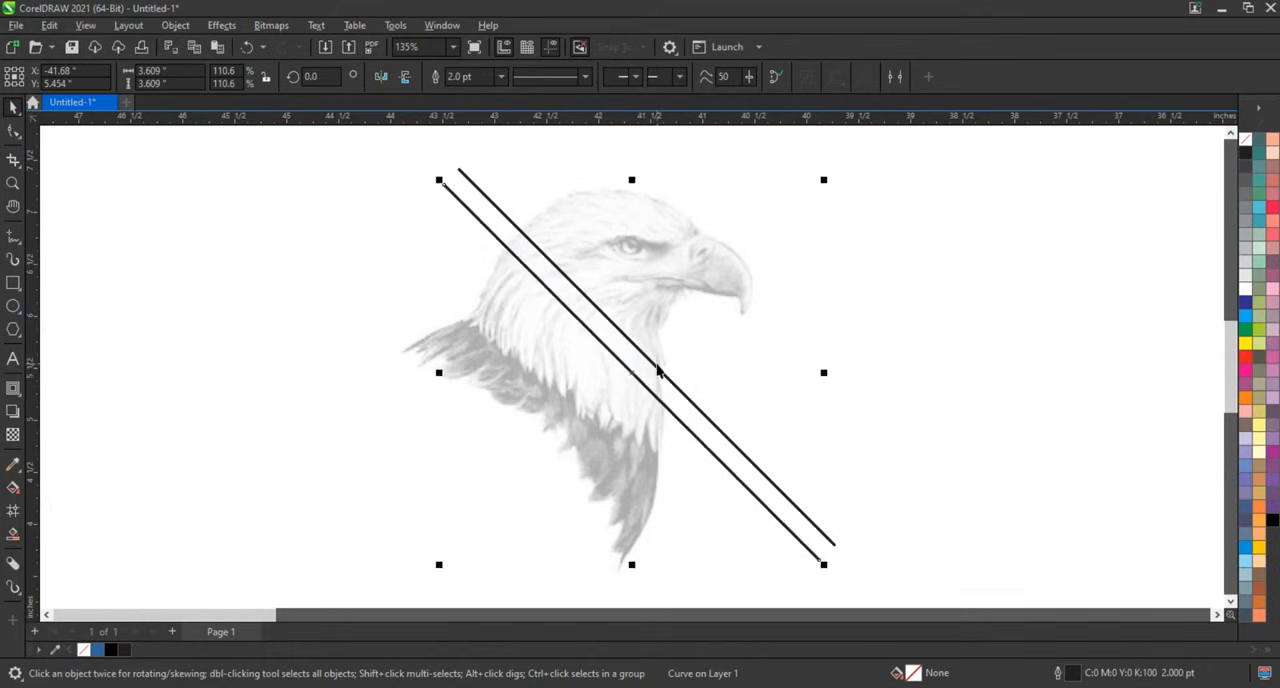
Group the two lines and duplicate them to build a set of parallel diagonal lines.
{"action": "key", "text": "ctrl+a"}
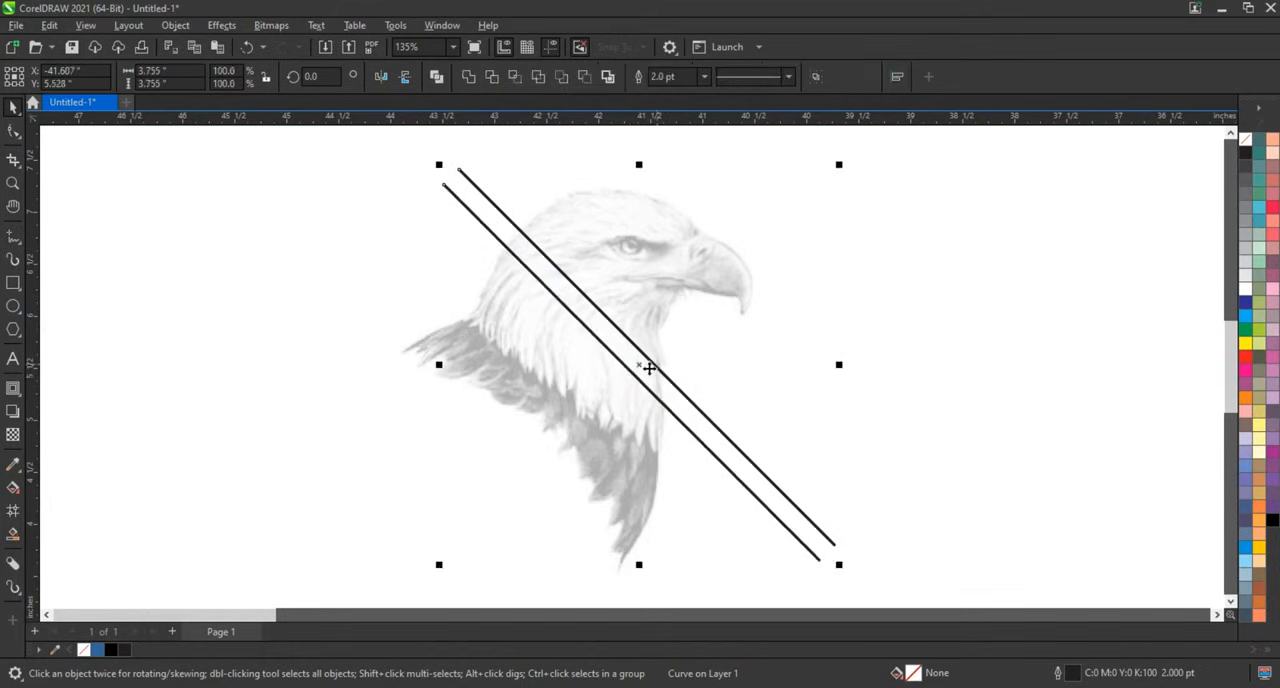
{"action": "left_click", "coordinate": [436, 79]}
{"action": "left_click_drag", "start_coordinate": [637, 370], "coordinate": [543, 404]}
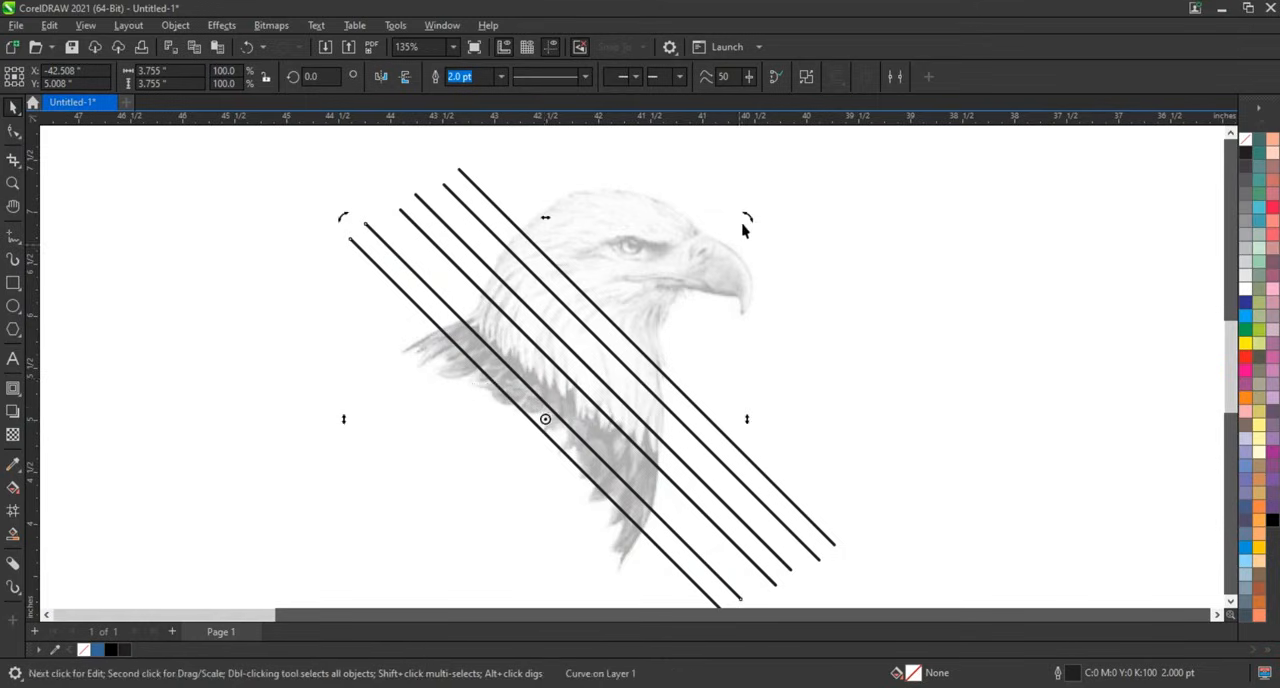
Rotate a copy of a line pair to vertical and position it over the left part of the eagle.
{"action": "left_click_drag", "start_coordinate": [750, 222], "coordinate": [823, 392]}
{"action": "left_click_drag", "start_coordinate": [537, 490], "coordinate": [516, 408]}
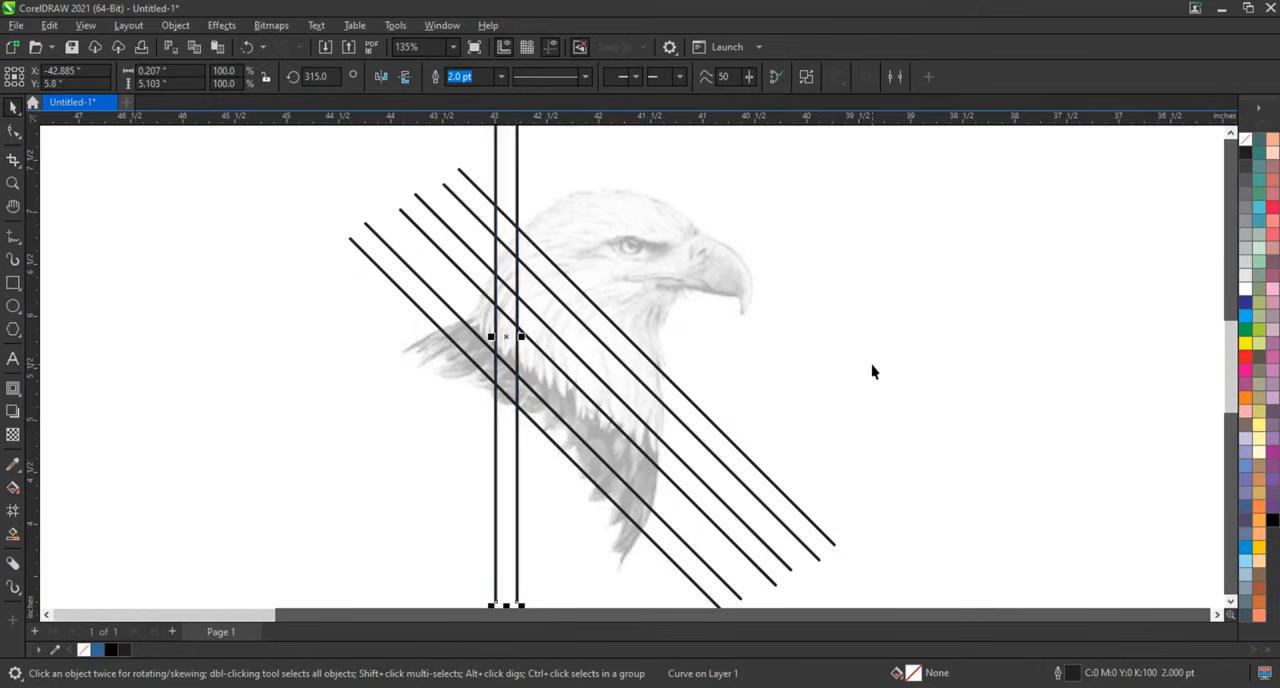
Draw a horizontal line across the lines at the level of the eagle's neck.
{"action": "key", "text": "Escape"}
{"action": "left_click", "coordinate": [12, 238]}
{"action": "left_click", "coordinate": [447, 409]}
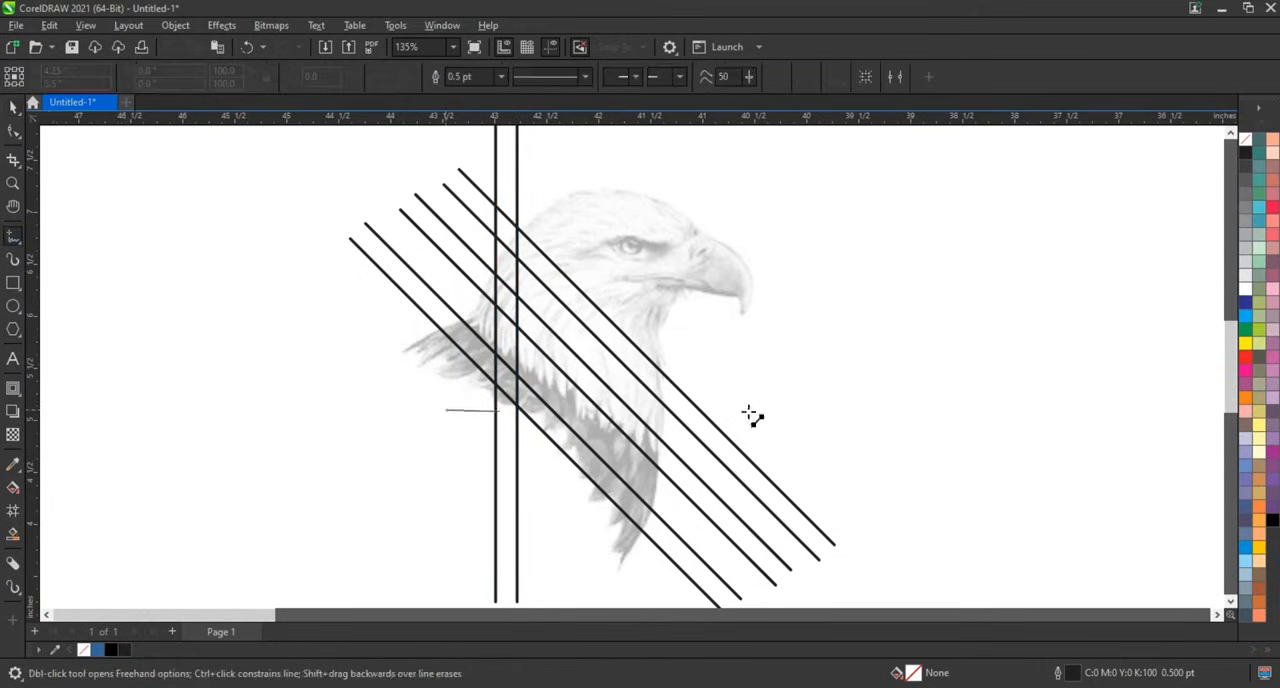
{"action": "left_click", "coordinate": [851, 409]}
{"action": "left_click", "coordinate": [12, 114]}
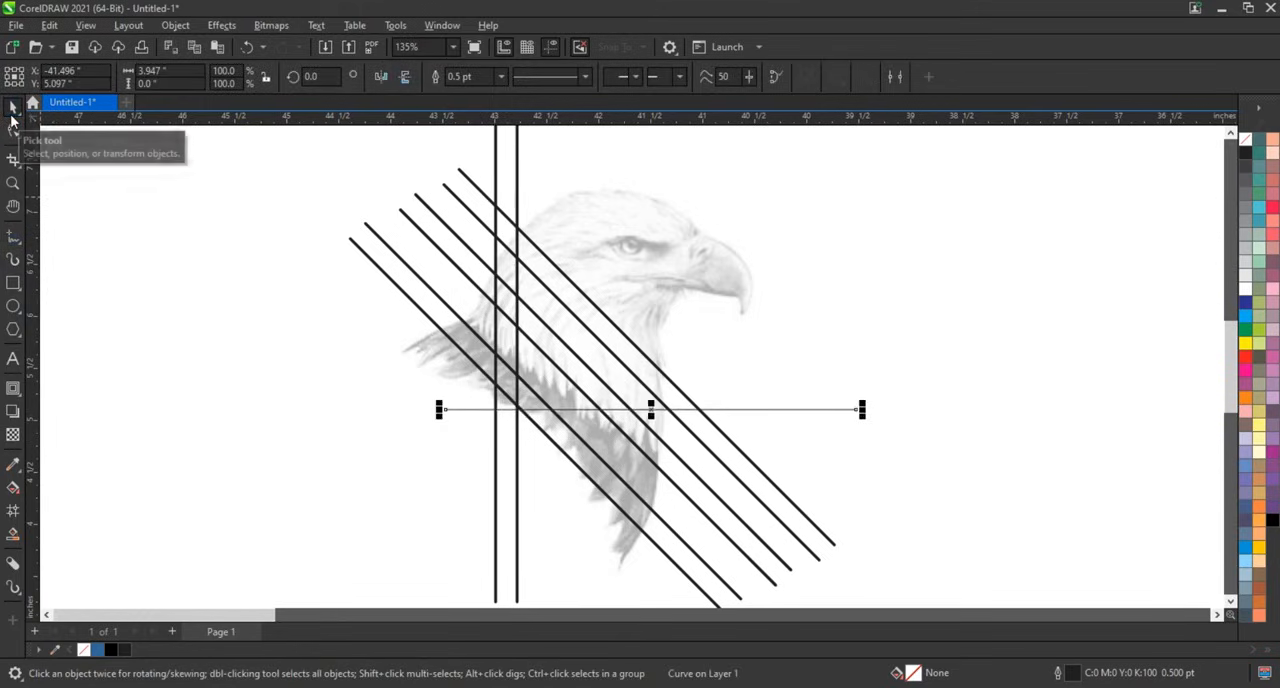
Nudge the horizontal line slightly upward.
{"action": "key", "text": "Up"}
{"action": "key", "text": "Up"}
{"action": "key", "text": "Up"}
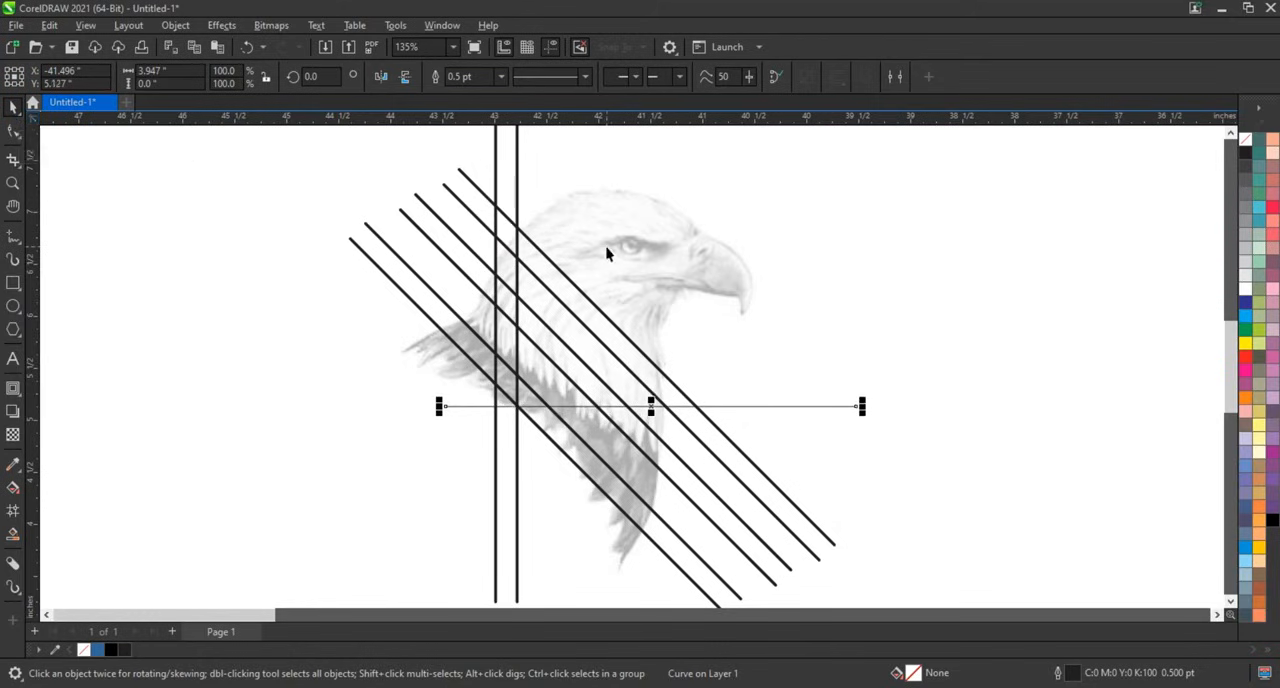
Duplicate one vertical line and place the copy further right, crossing the diagonal lines near the eagle's neck.
{"action": "left_click", "coordinate": [908, 307]}
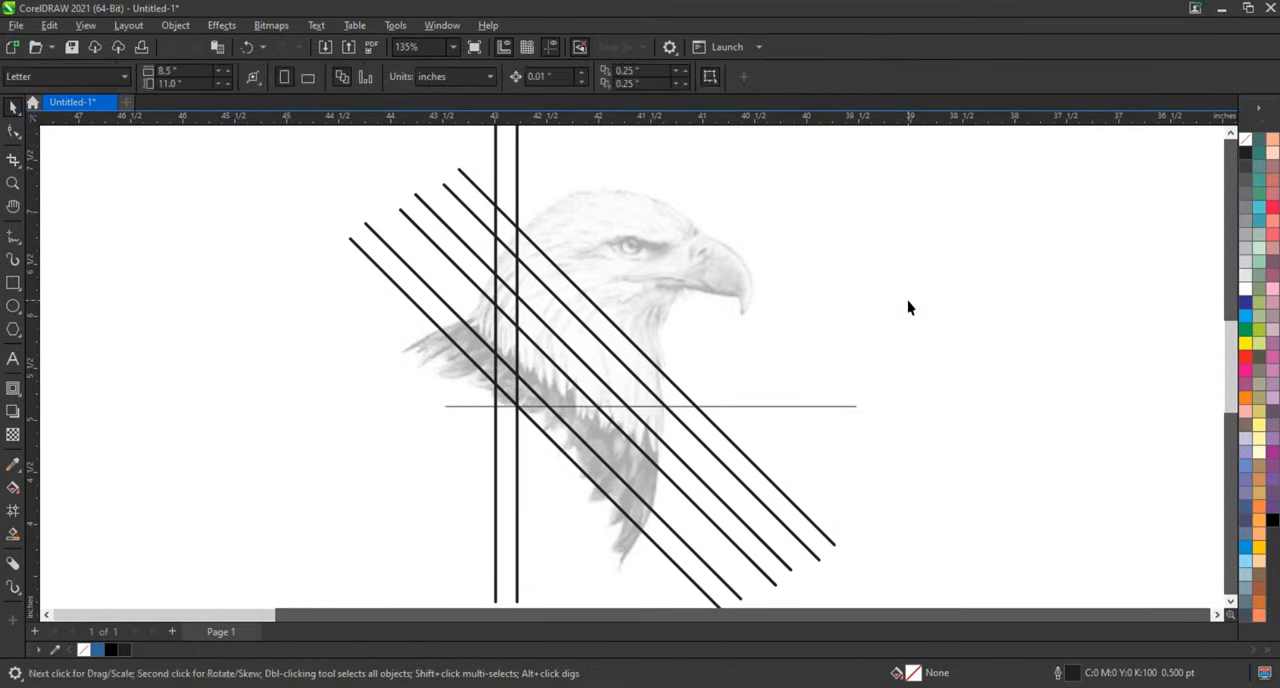
{"action": "left_click", "coordinate": [517, 252]}
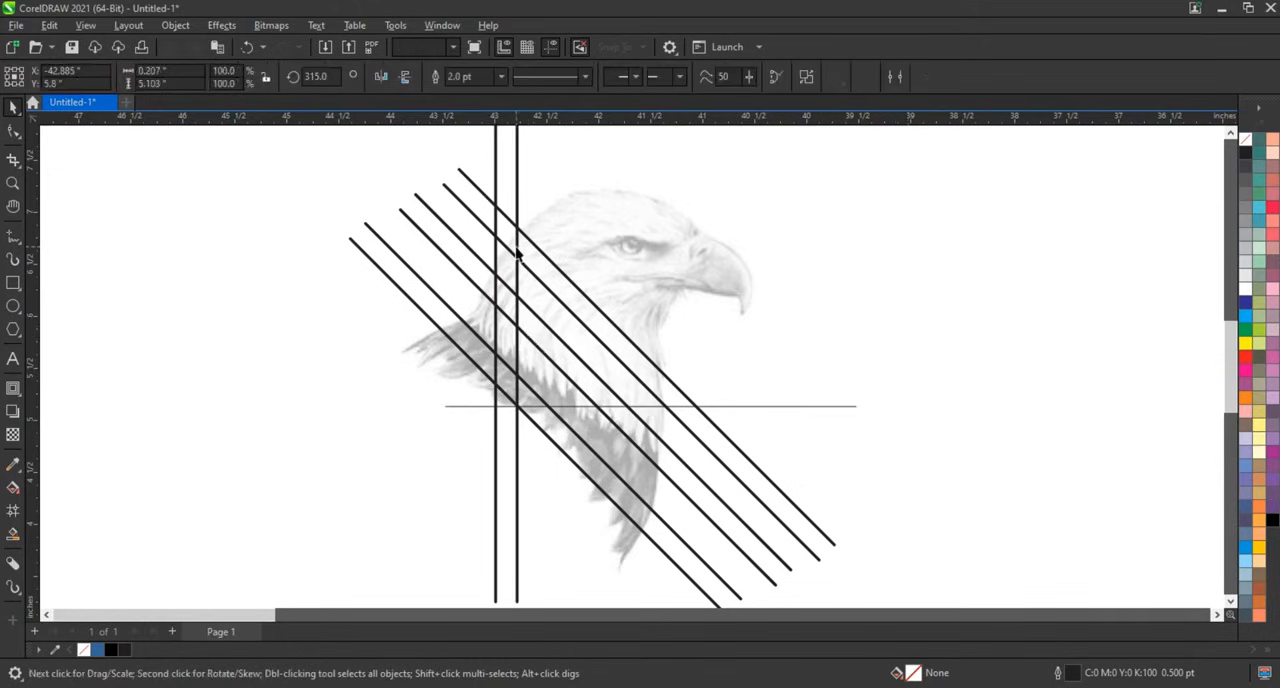
{"action": "left_click", "coordinate": [825, 263]}
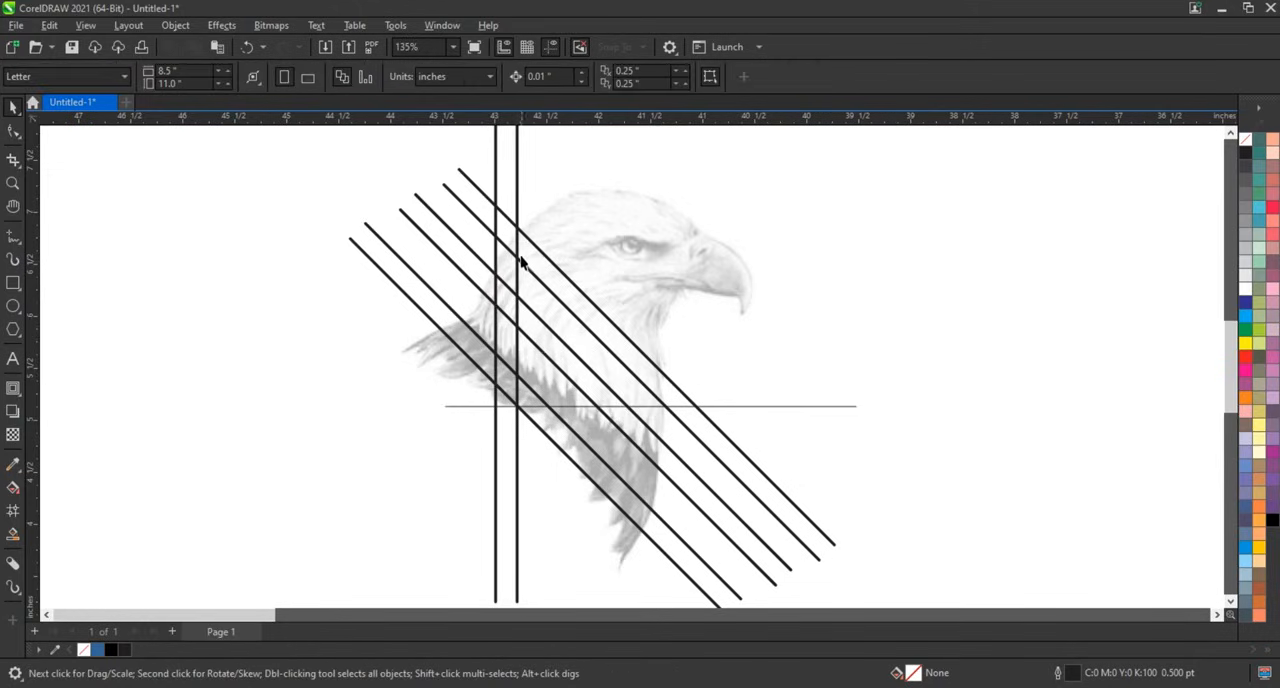
{"action": "left_click_drag", "start_coordinate": [519, 258], "coordinate": [594, 271]}
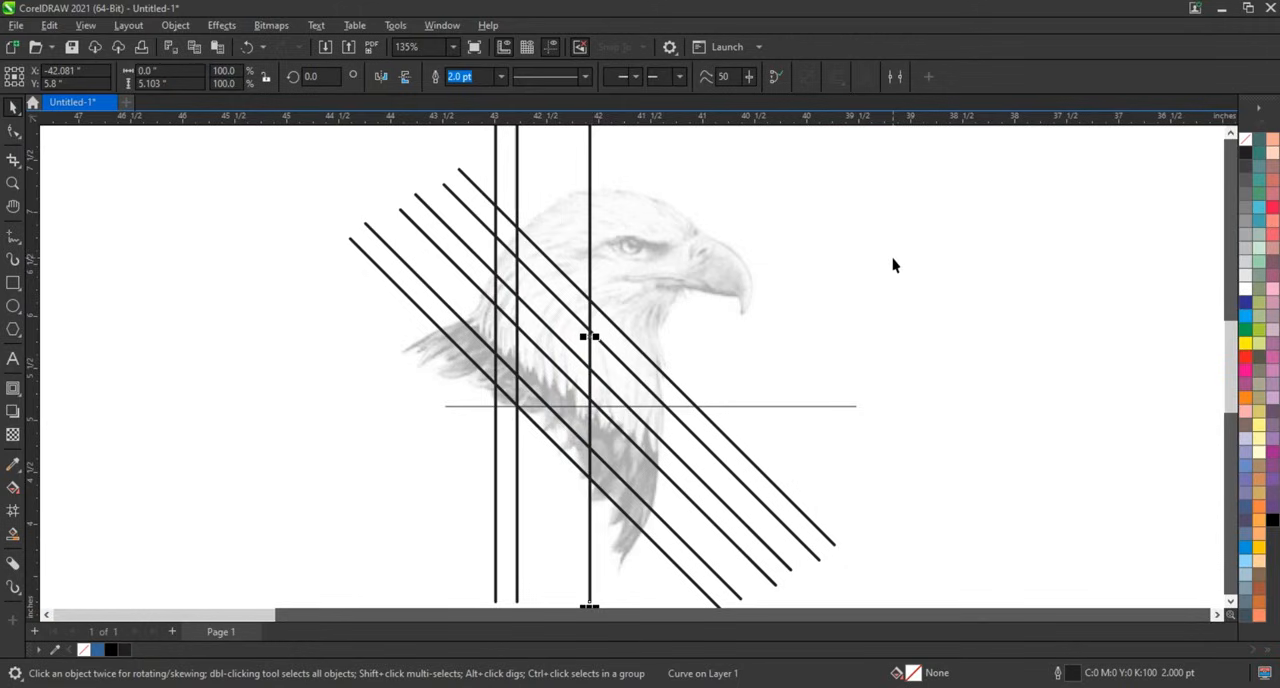
{"action": "left_click_drag", "start_coordinate": [593, 298], "coordinate": [579, 296]}
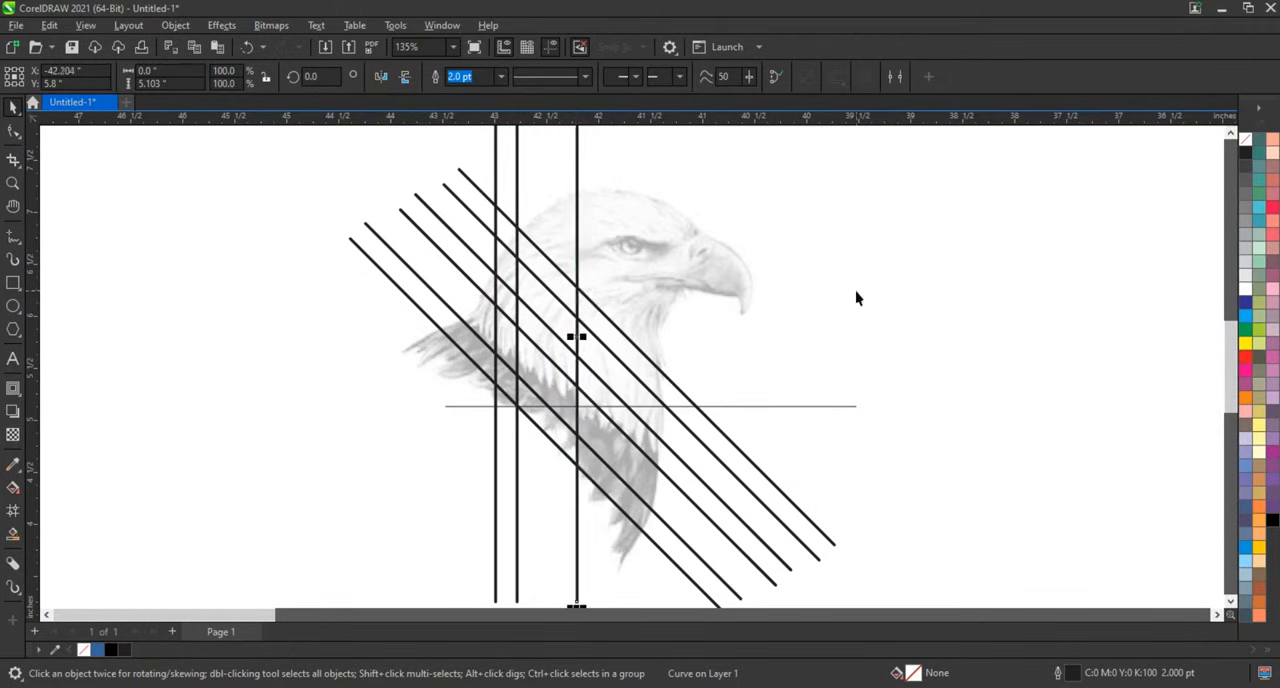
Fill several enclosed regions between the diagonal, vertical and horizontal lines with blue using Smart Fill.
{"action": "left_click", "coordinate": [12, 532]}
{"action": "left_click", "coordinate": [657, 380]}
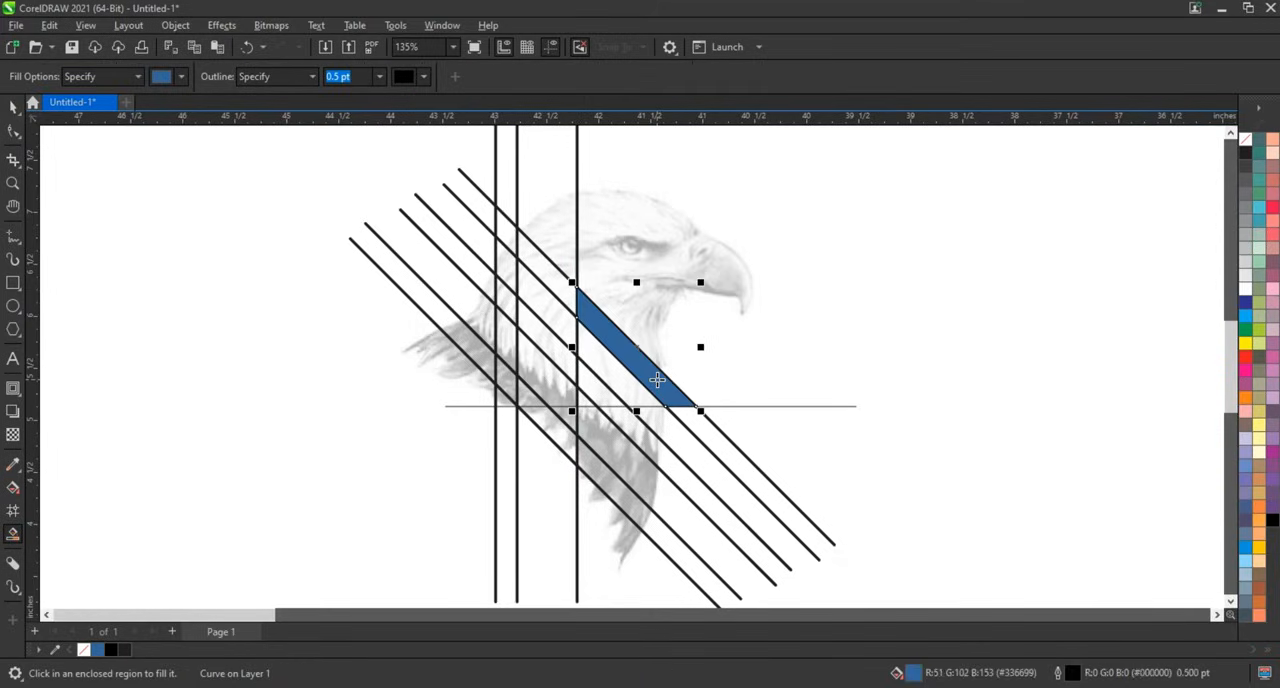
{"action": "left_click", "coordinate": [607, 398]}
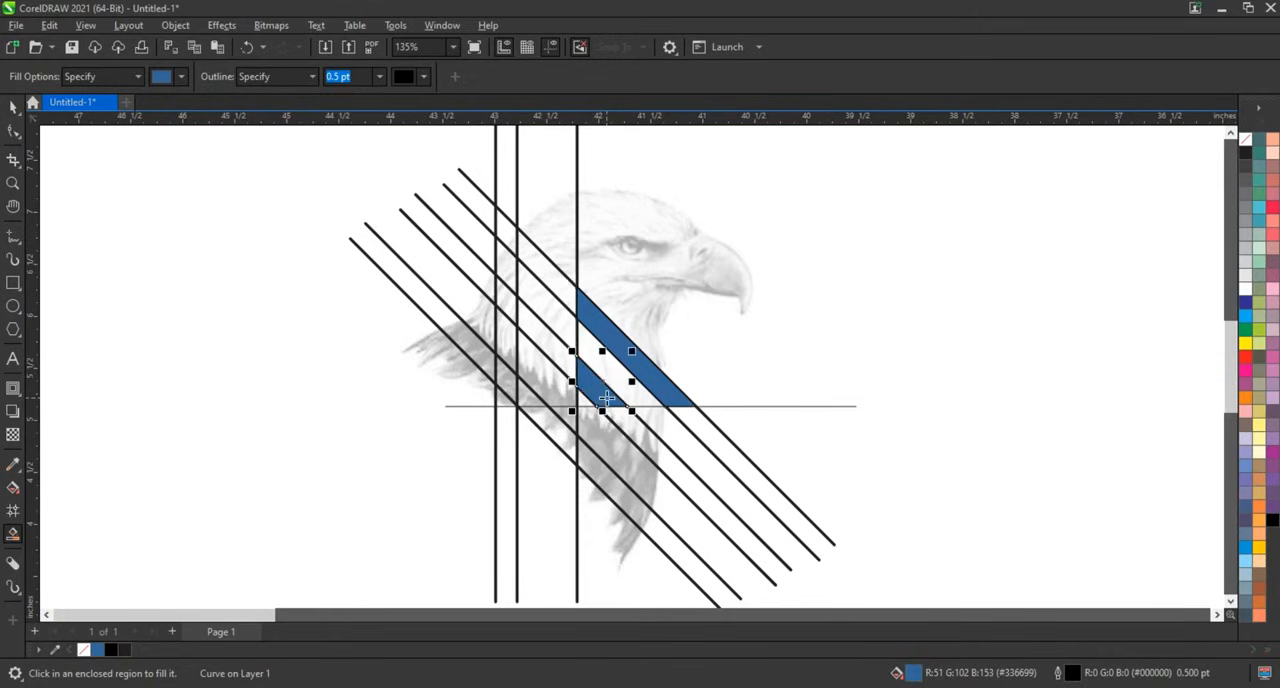
{"action": "left_click", "coordinate": [555, 356]}
{"action": "left_click", "coordinate": [500, 272]}
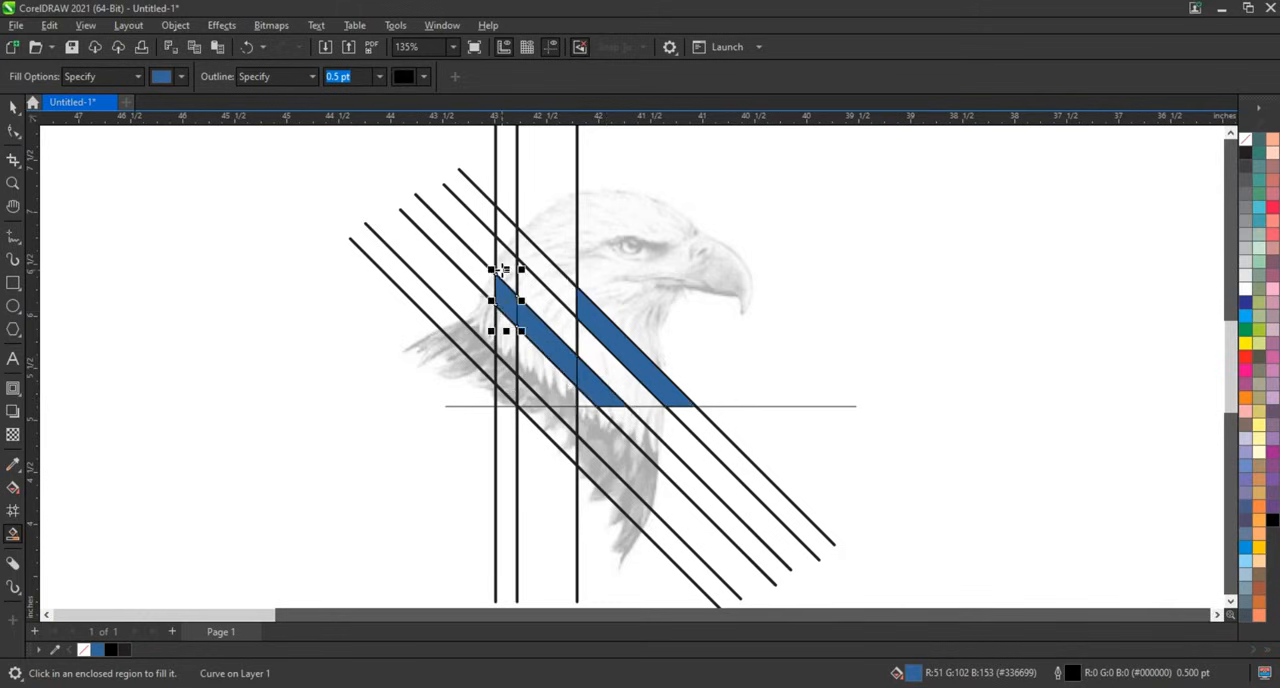
{"action": "left_click", "coordinate": [501, 244]}
{"action": "left_click", "coordinate": [501, 232]}
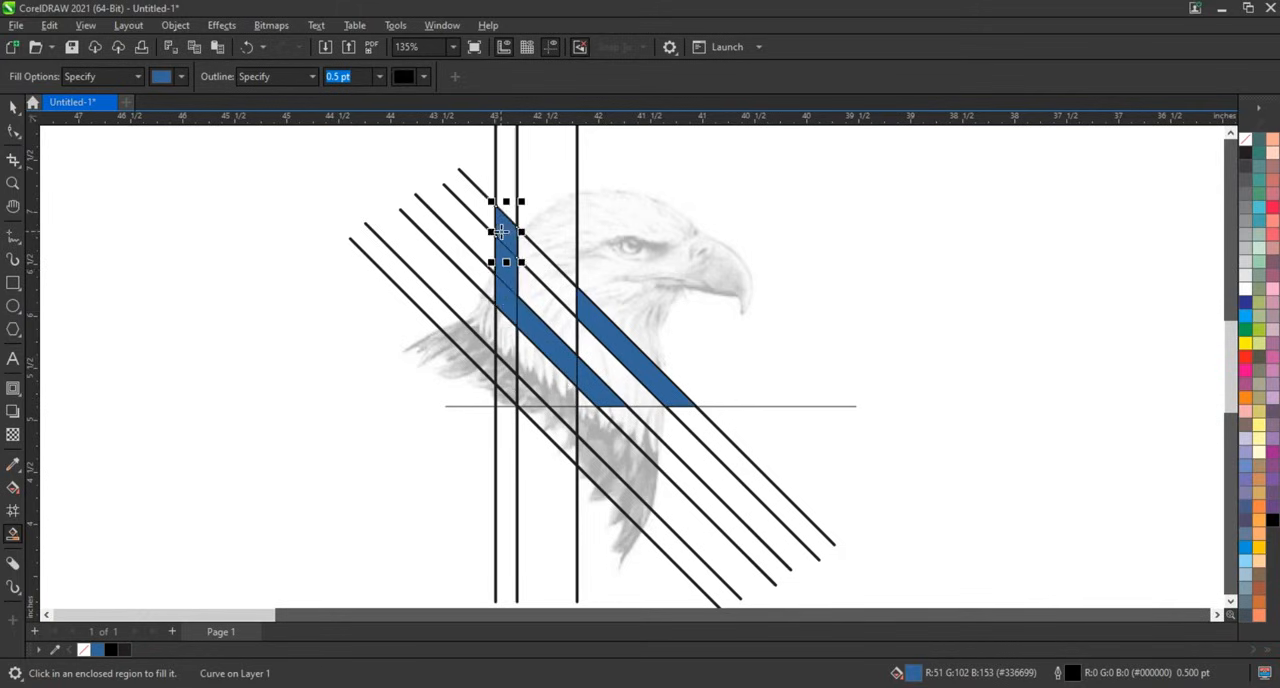
{"action": "left_click", "coordinate": [506, 379]}
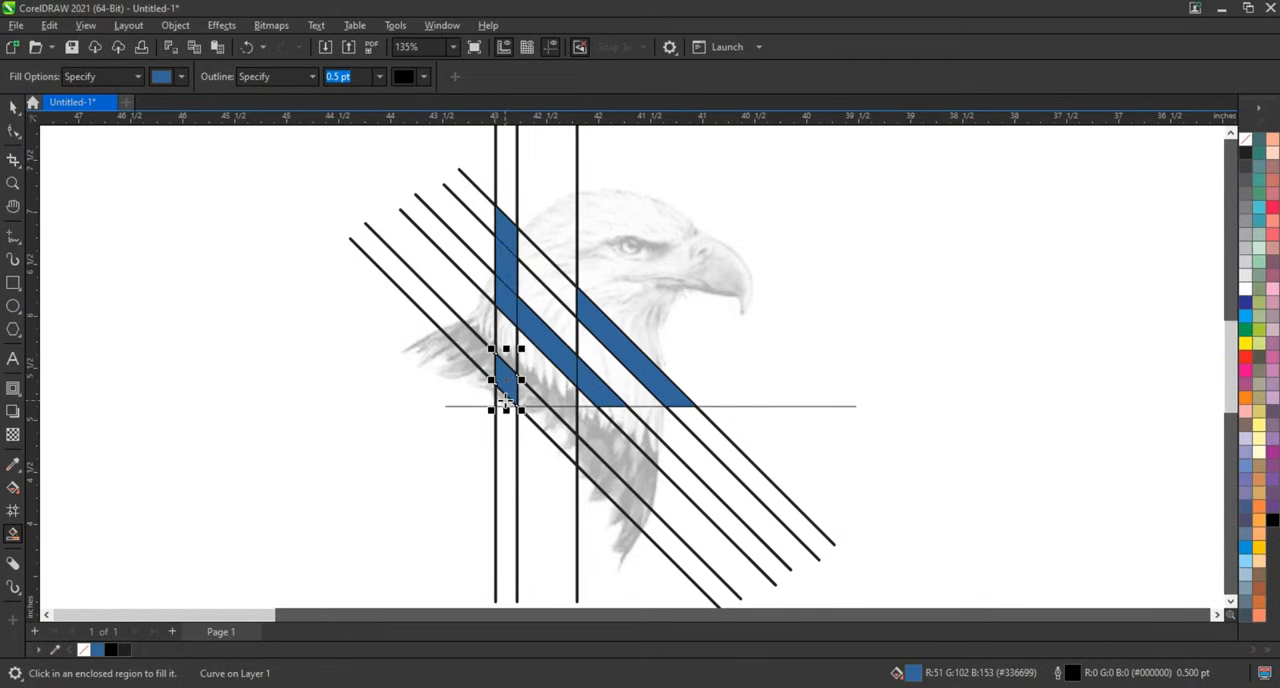
Fill two more enclosed regions near the lower-left crossing of the lines with blue using Smart Fill.
{"action": "left_click", "coordinate": [506, 398]}
{"action": "left_click", "coordinate": [527, 400]}
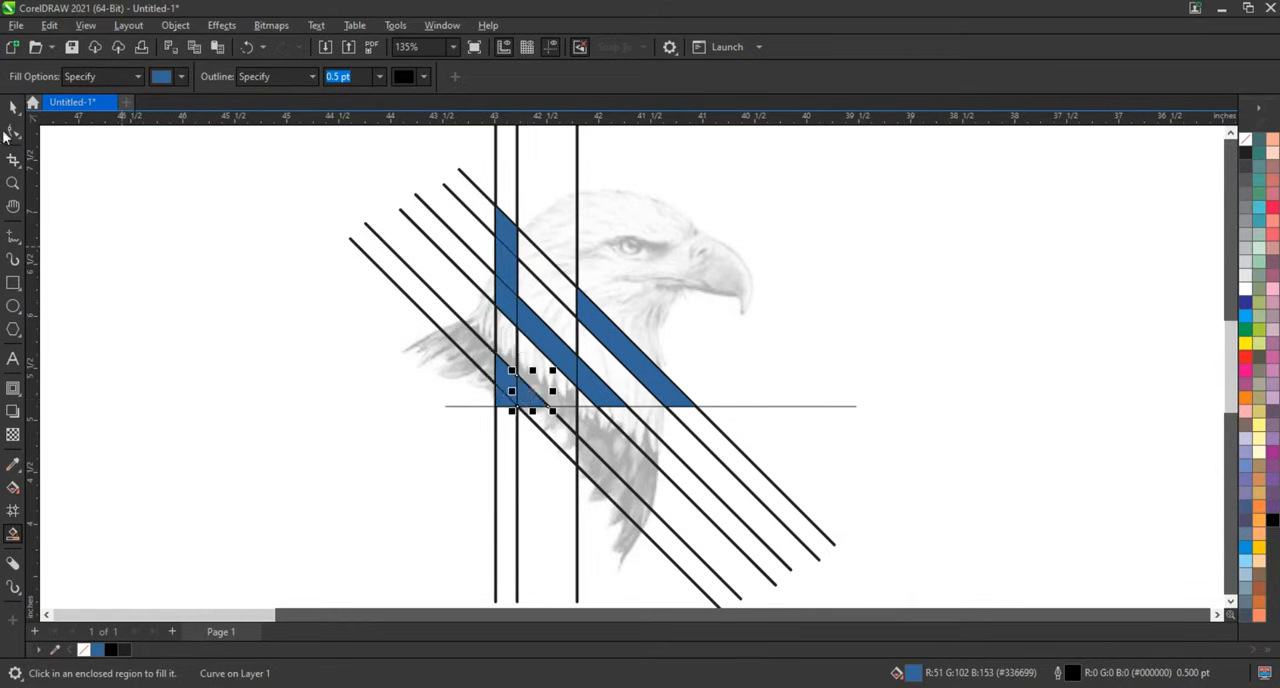
Select all the filled pieces, weld them into one shape and fill it black.
{"action": "left_click", "coordinate": [13, 107]}
{"action": "left_click_drag", "start_coordinate": [161, 172], "coordinate": [712, 435]}
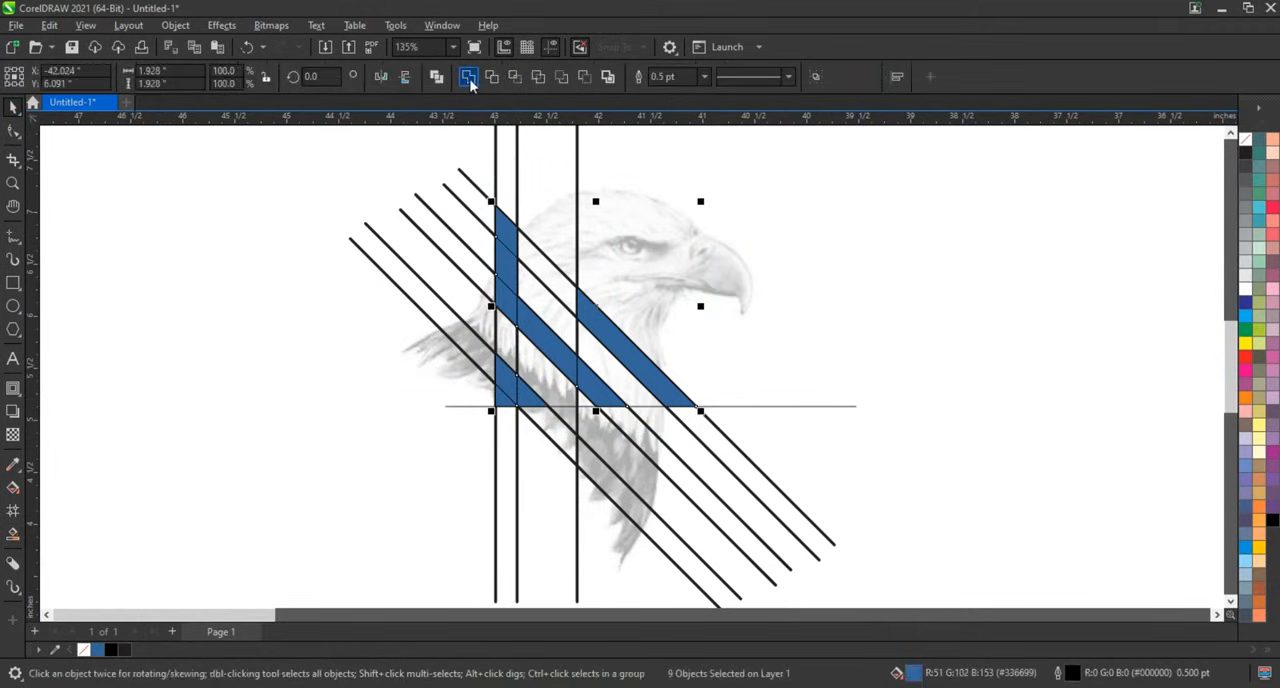
{"action": "left_click", "coordinate": [468, 78]}
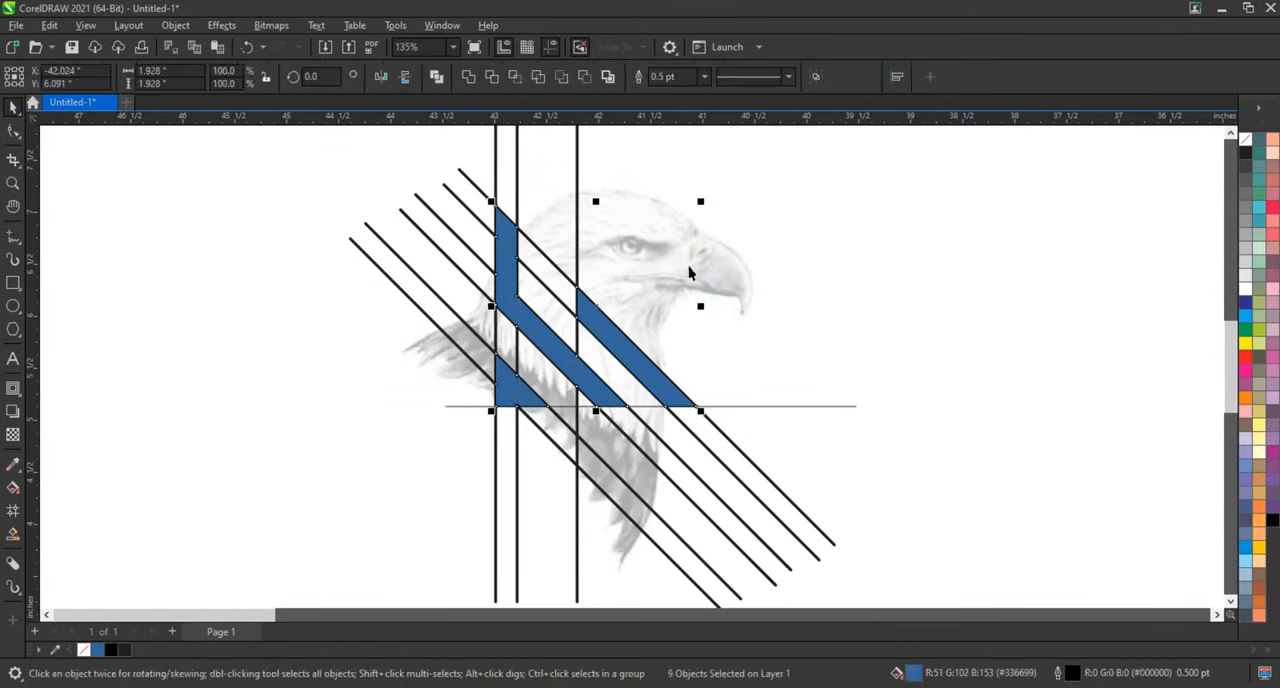
{"action": "left_click", "coordinate": [1272, 522]}
{"action": "left_click", "coordinate": [925, 422]}
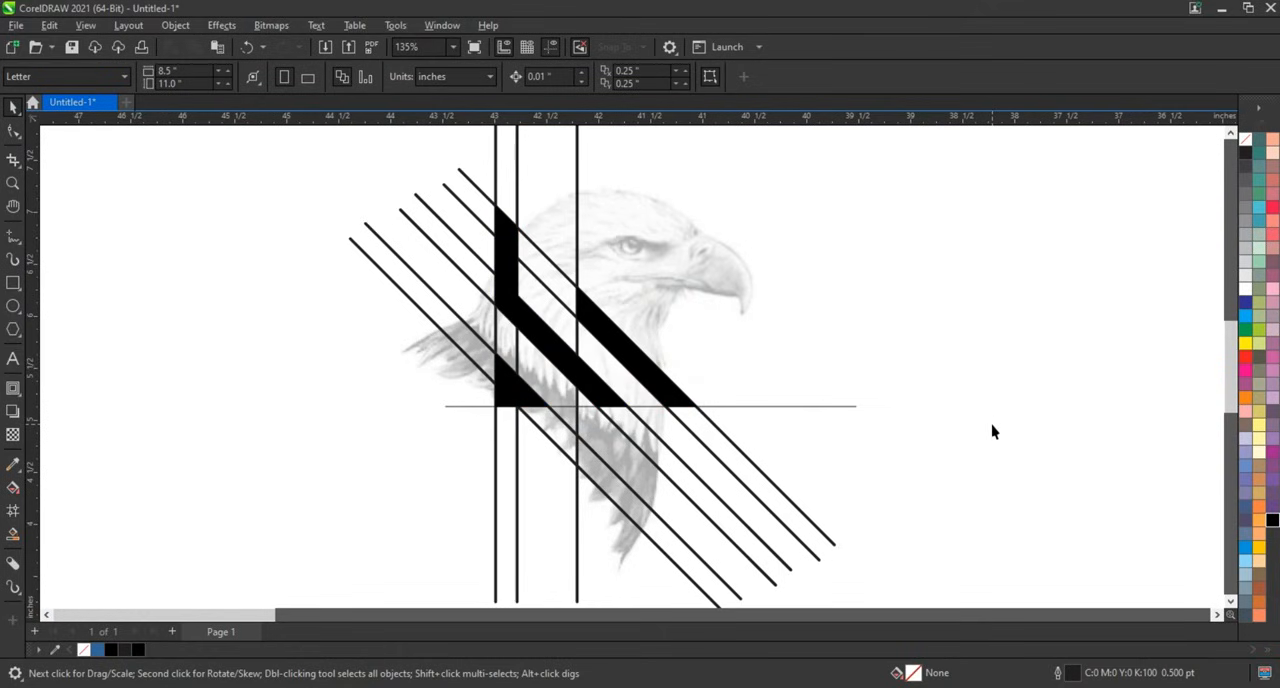
Draw a rectangle about 3.05 by 1.34 inches over the eagle's head and round its upper-right corner.
{"action": "left_click", "coordinate": [13, 283]}
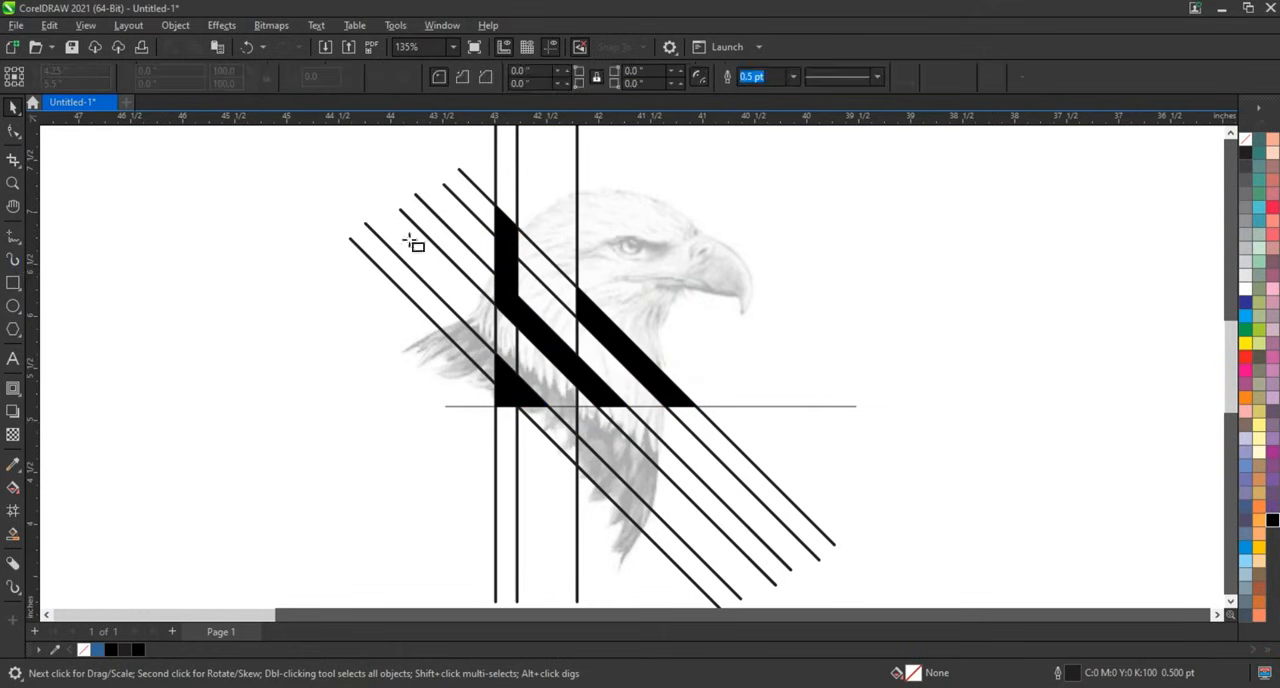
{"action": "left_click_drag", "start_coordinate": [437, 171], "coordinate": [757, 314]}
{"action": "key", "text": "F10"}
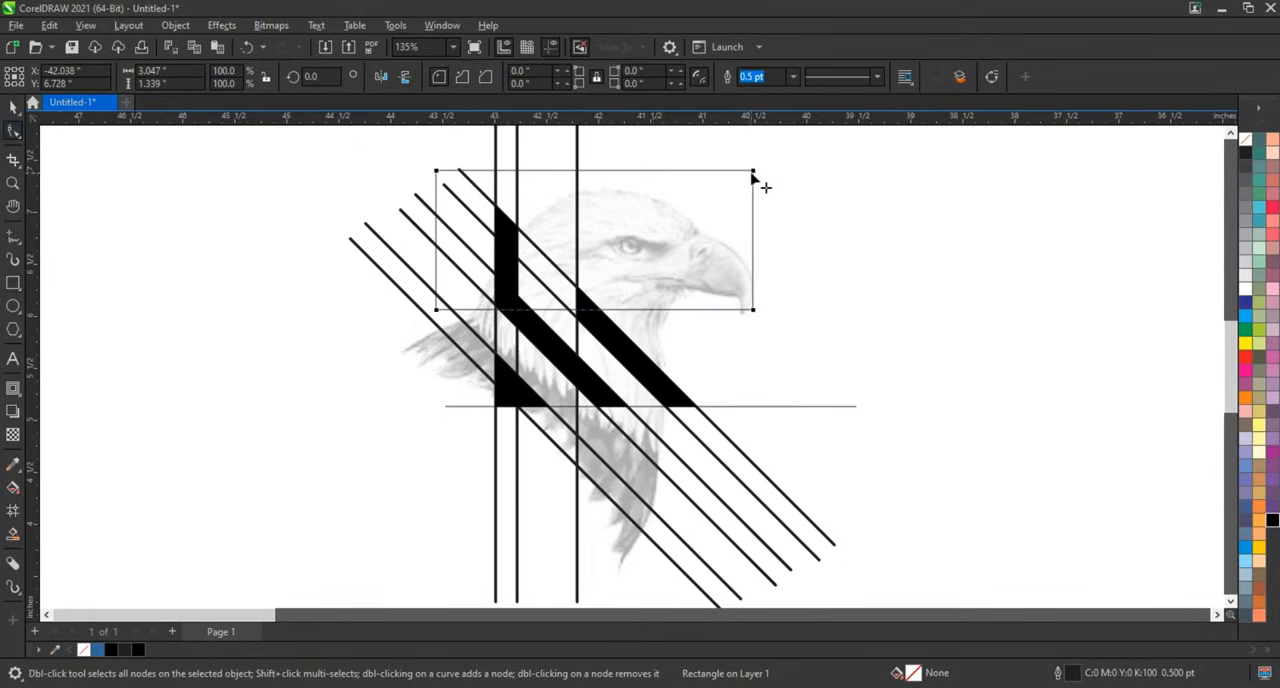
{"action": "left_click_drag", "start_coordinate": [698, 183], "coordinate": [645, 202]}
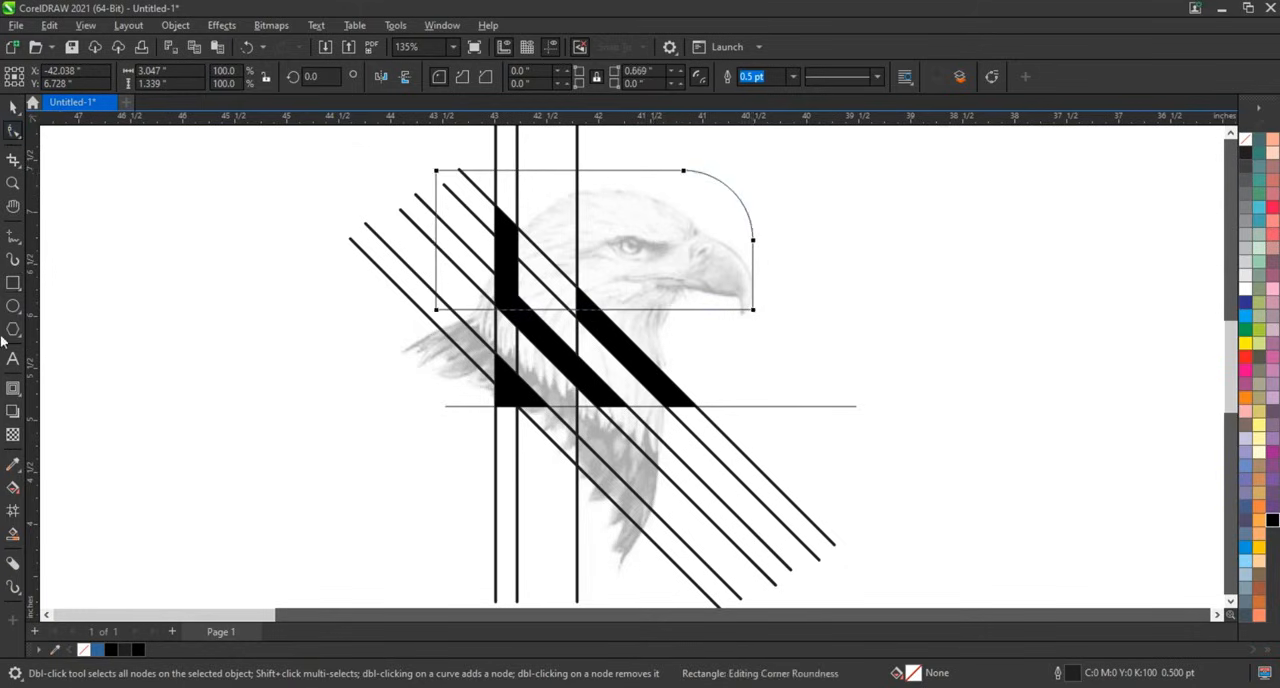
Add a 0.2 inch inward contour to the rounded rectangle and break the contour apart.
{"action": "left_click", "coordinate": [13, 388]}
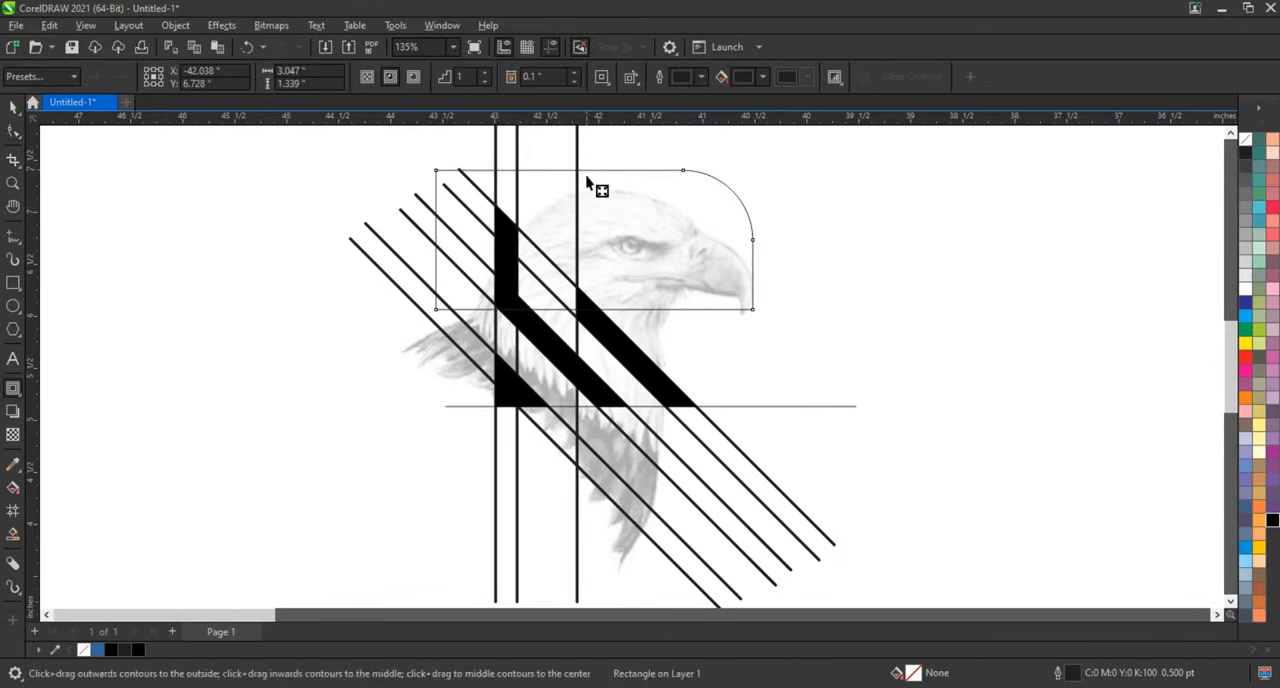
{"action": "left_click_drag", "start_coordinate": [594, 173], "coordinate": [592, 197]}
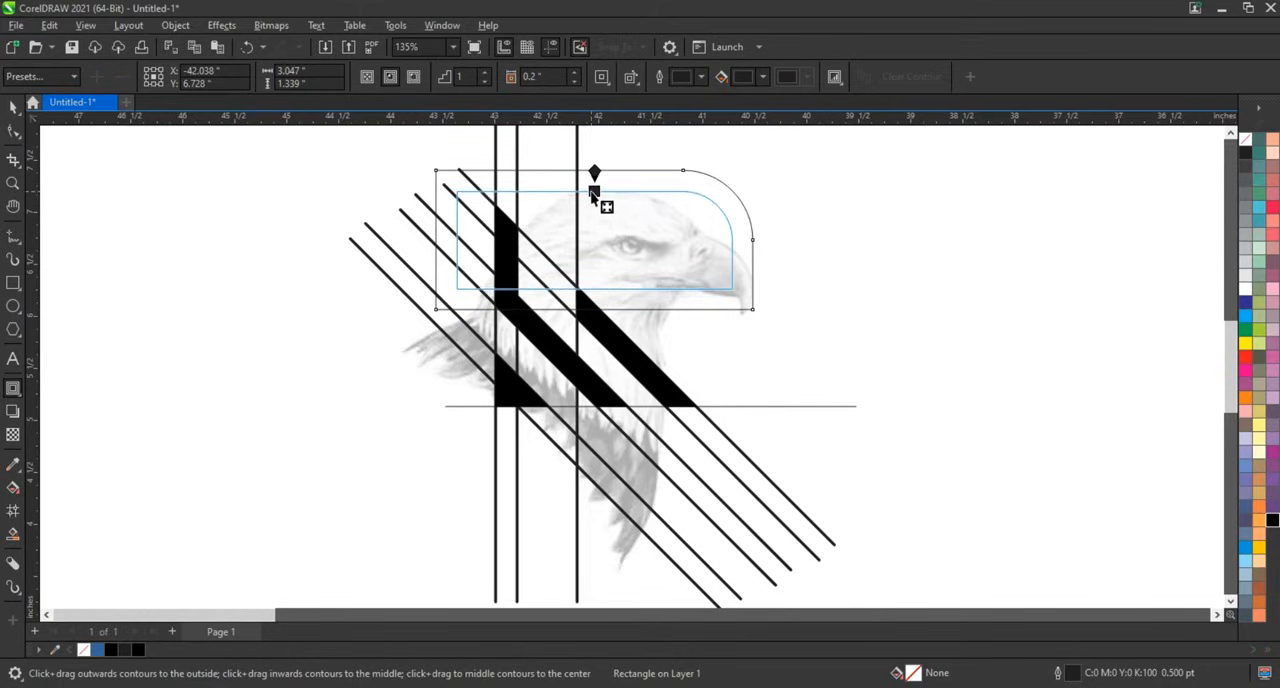
{"action": "left_click_drag", "start_coordinate": [593, 195], "coordinate": [593, 195]}
{"action": "left_click", "coordinate": [13, 107]}
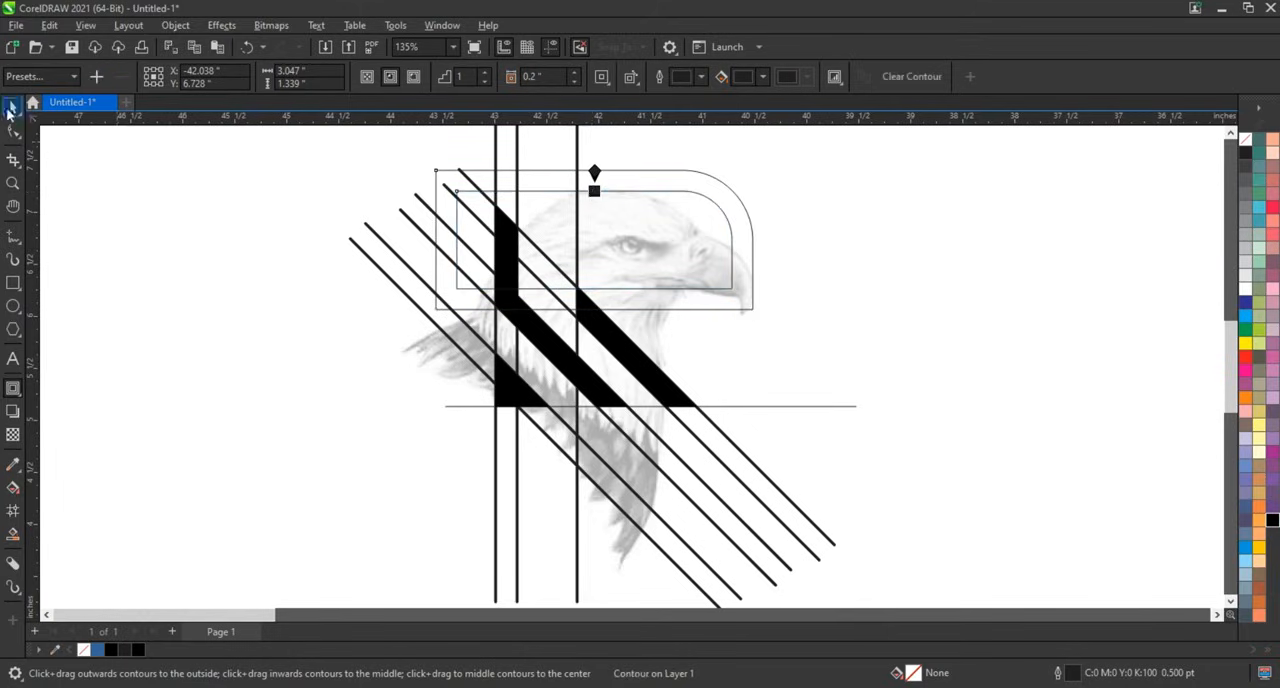
{"action": "left_click", "coordinate": [221, 25]}
{"action": "mouse_move", "coordinate": [183, 33]}
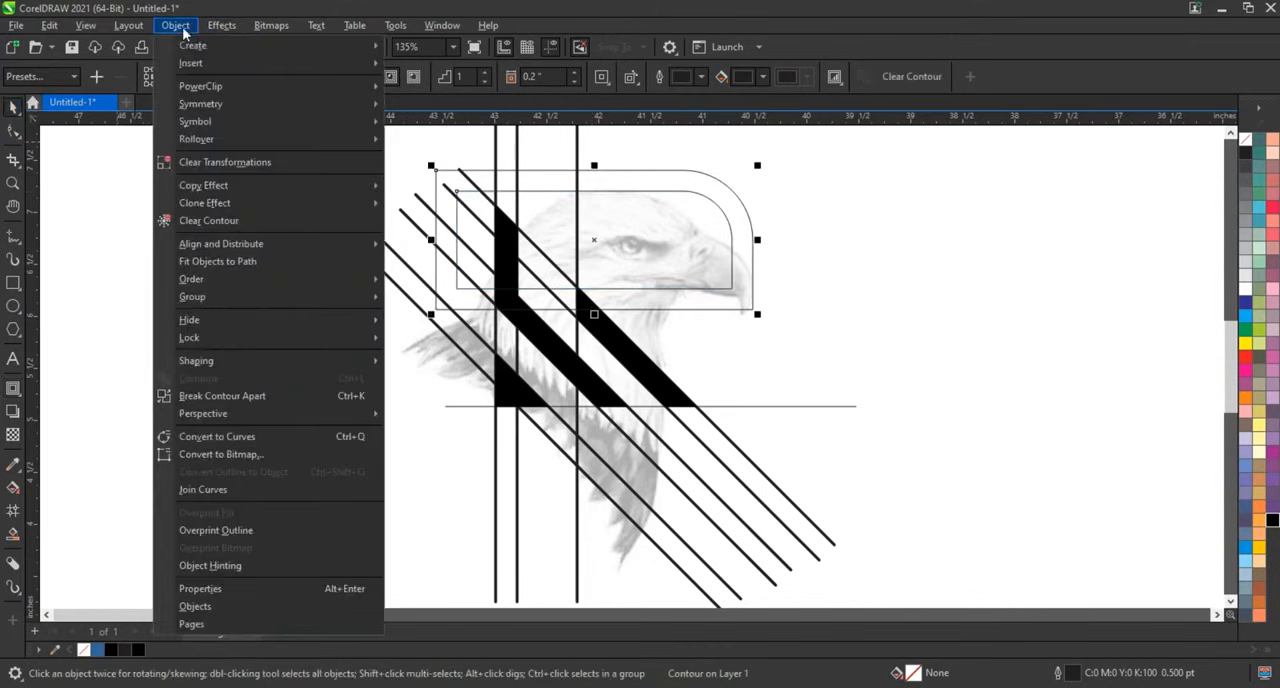
{"action": "left_click", "coordinate": [220, 396]}
{"action": "left_click", "coordinate": [678, 302]}
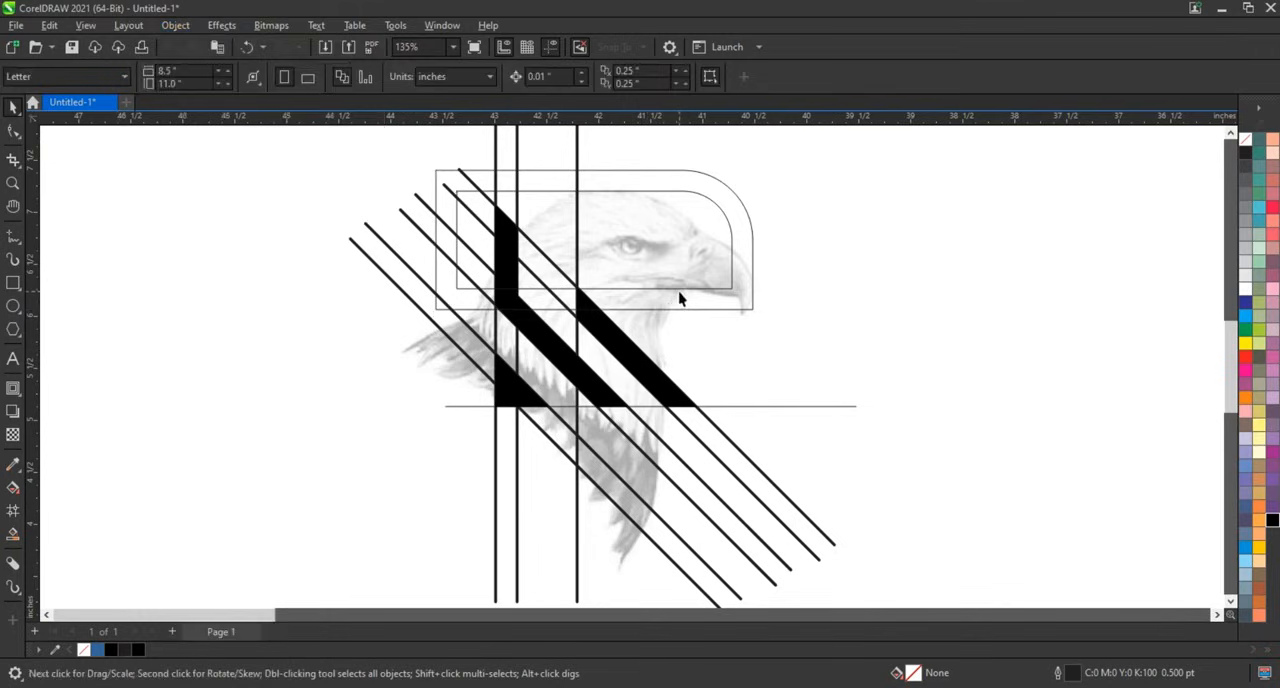
Combine the rounded rectangle with its inner contour outline.
{"action": "left_click", "coordinate": [655, 289]}
{"action": "left_click", "coordinate": [706, 198]}
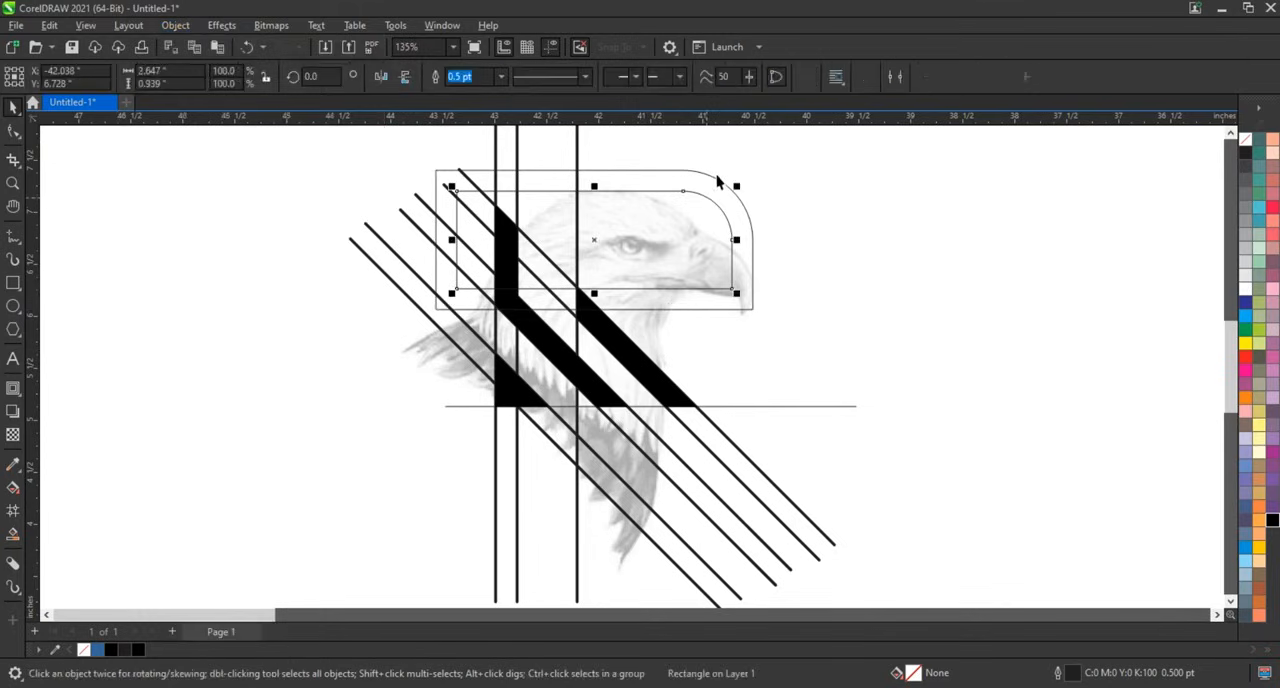
{"action": "left_click", "coordinate": [717, 178], "text": "shift"}
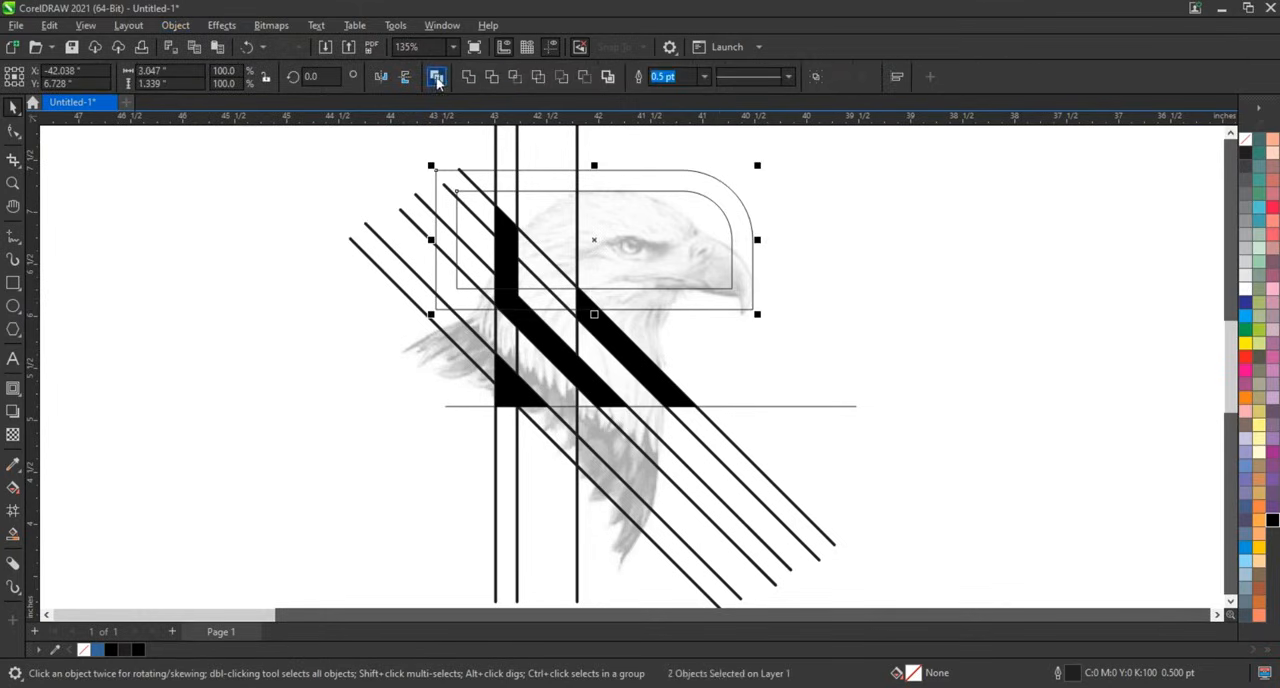
{"action": "key", "text": "ctrl+l"}
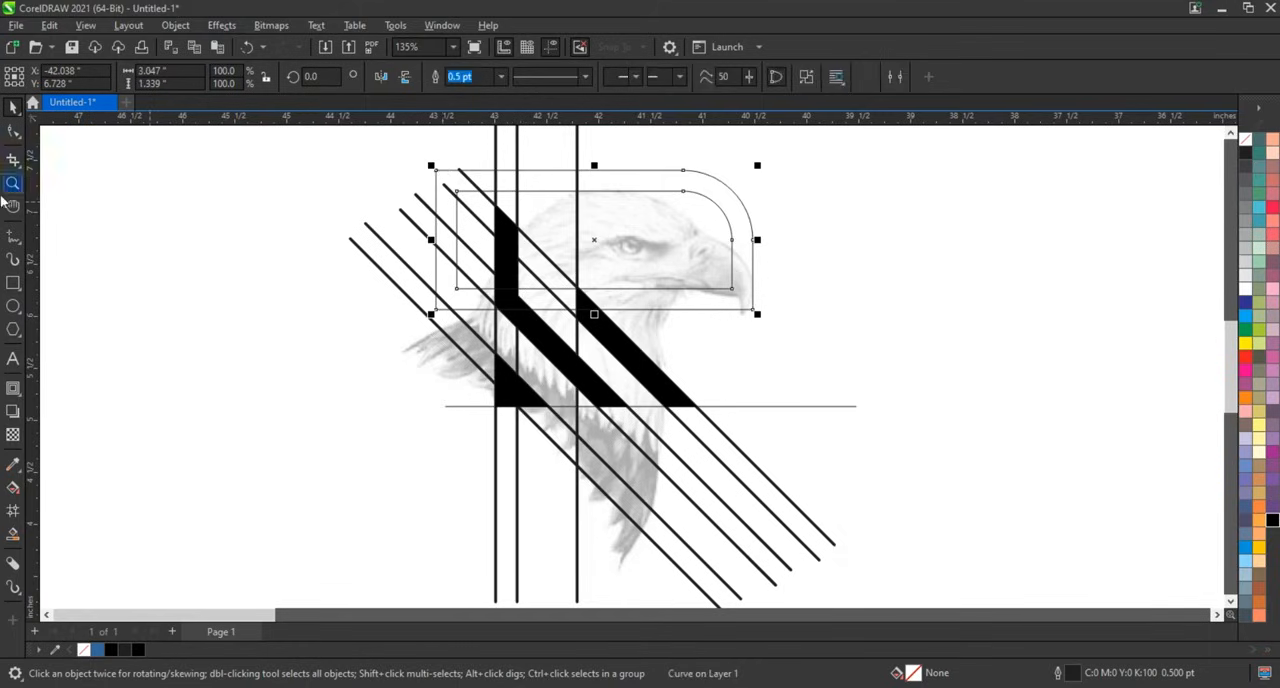
Reshape the combined frame with the Shape tool to add a lower horizontal section near the beak.
{"action": "left_click", "coordinate": [13, 131]}
{"action": "left_click_drag", "start_coordinate": [340, 145], "coordinate": [786, 257]}
{"action": "left_click_drag", "start_coordinate": [684, 193], "coordinate": [684, 208]}
{"action": "left_click", "coordinate": [13, 107]}
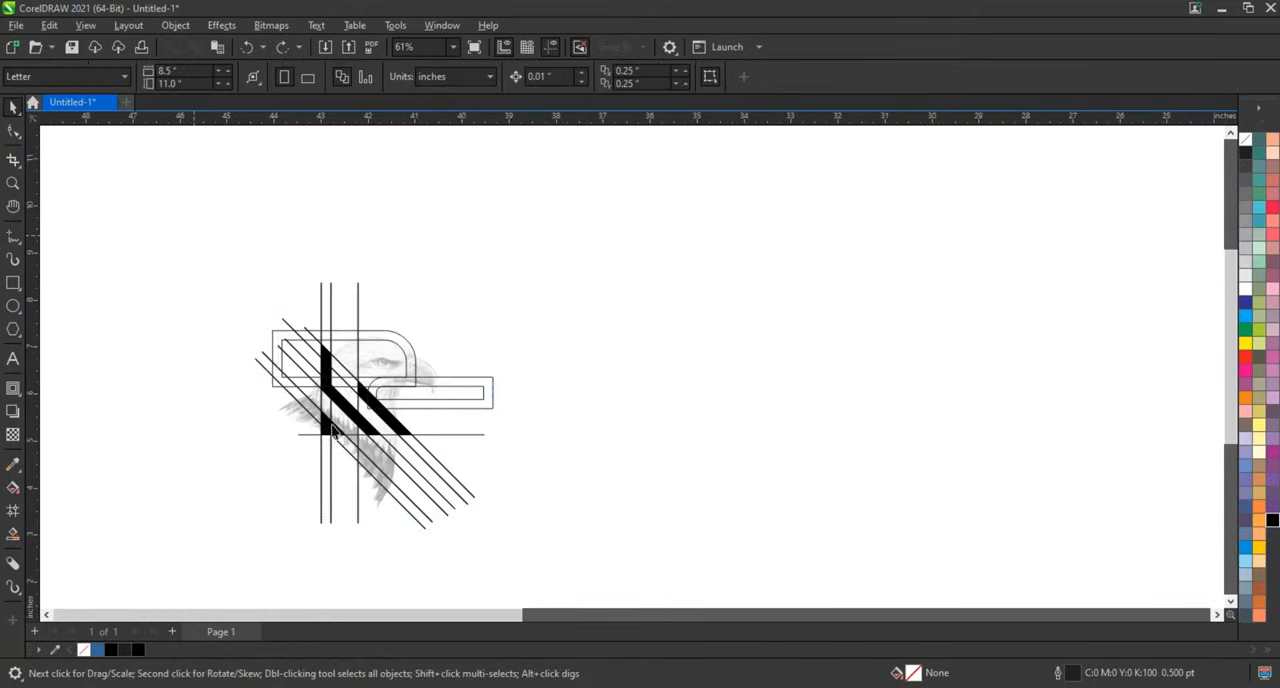
{"action": "left_click_drag", "start_coordinate": [192, 235], "coordinate": [713, 560]}
{"action": "key", "text": "shift+F2"}
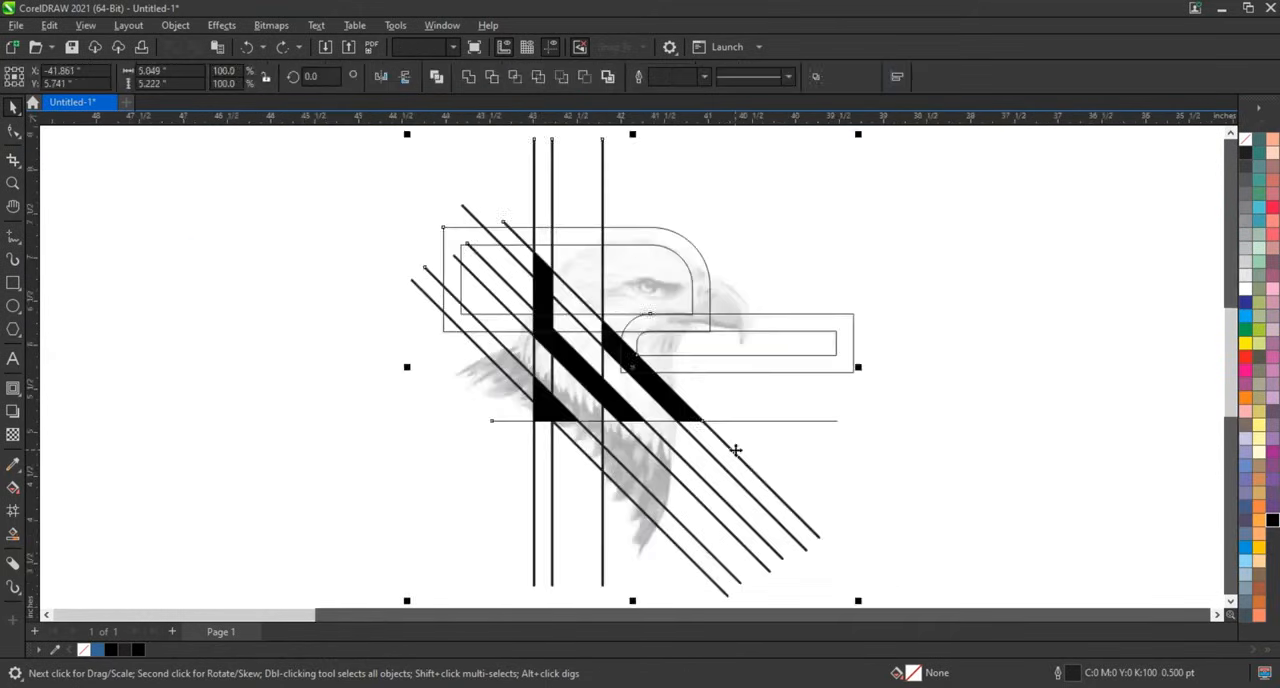
{"action": "key", "text": "Escape"}
Smart Fill the curved bowl region and the top bar regions inside the frame with blue.
{"action": "left_click", "coordinate": [13, 535]}
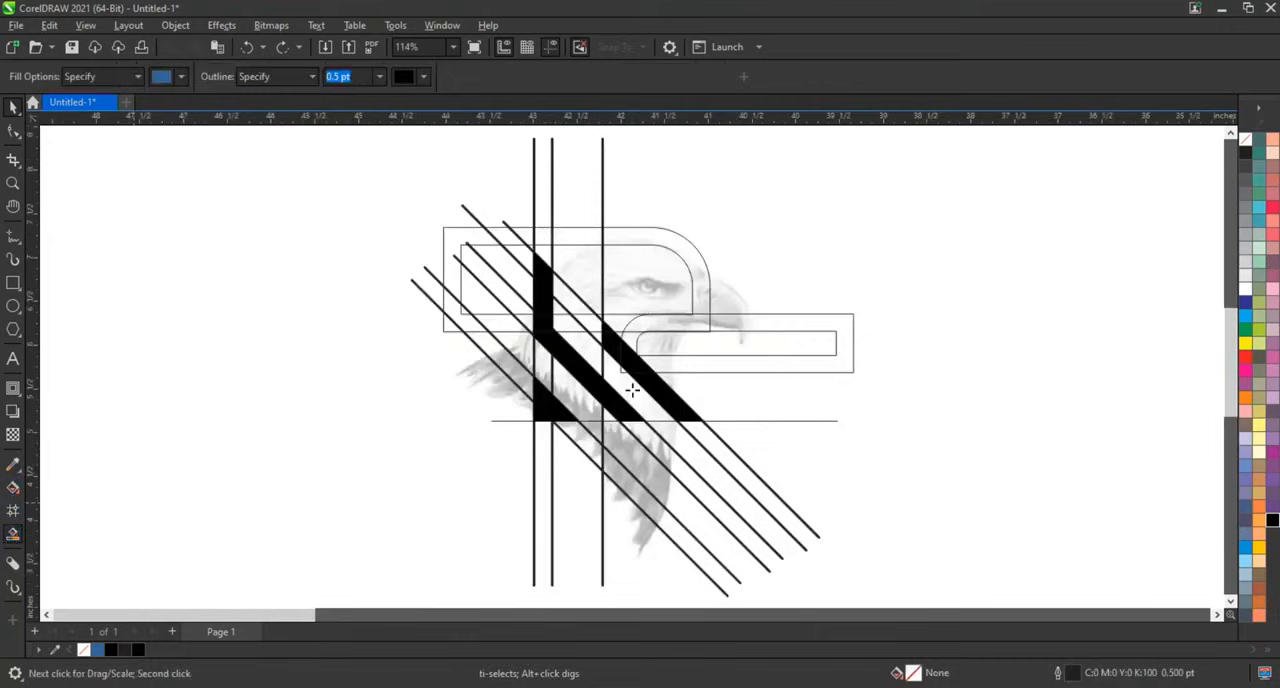
{"action": "left_click", "coordinate": [620, 341]}
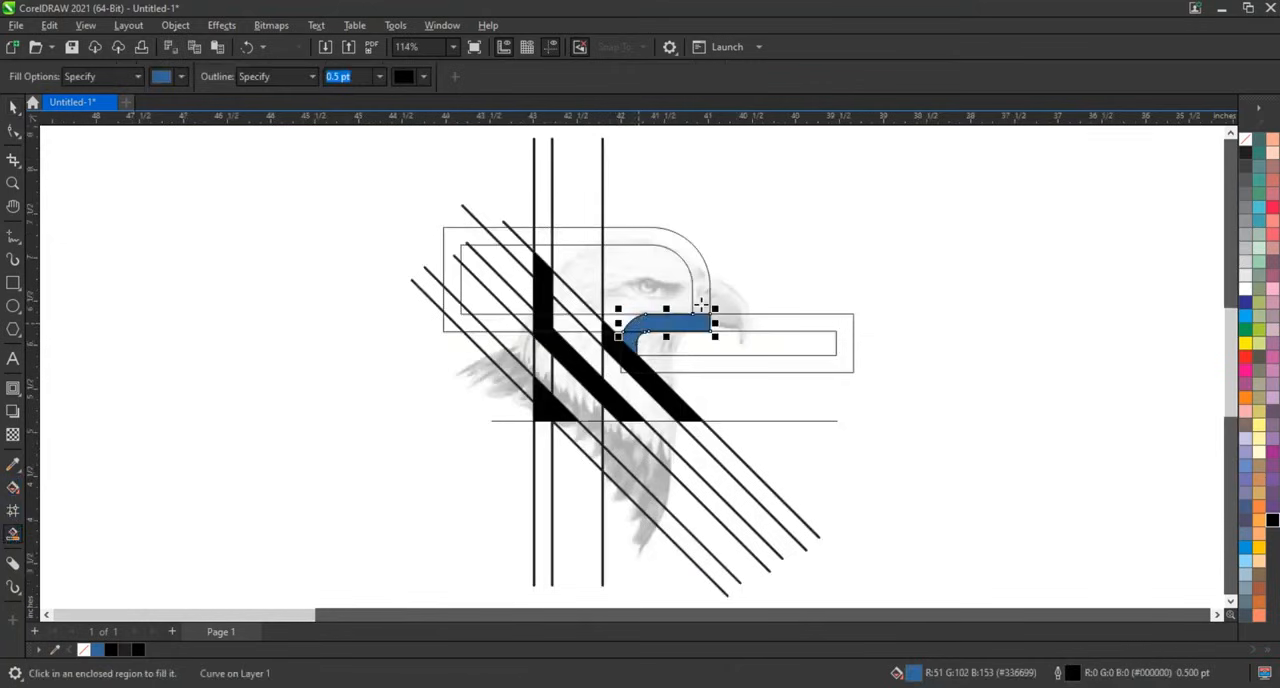
{"action": "left_click", "coordinate": [576, 236]}
{"action": "left_click", "coordinate": [543, 238]}
{"action": "left_click", "coordinate": [522, 238]}
{"action": "left_click", "coordinate": [497, 237]}
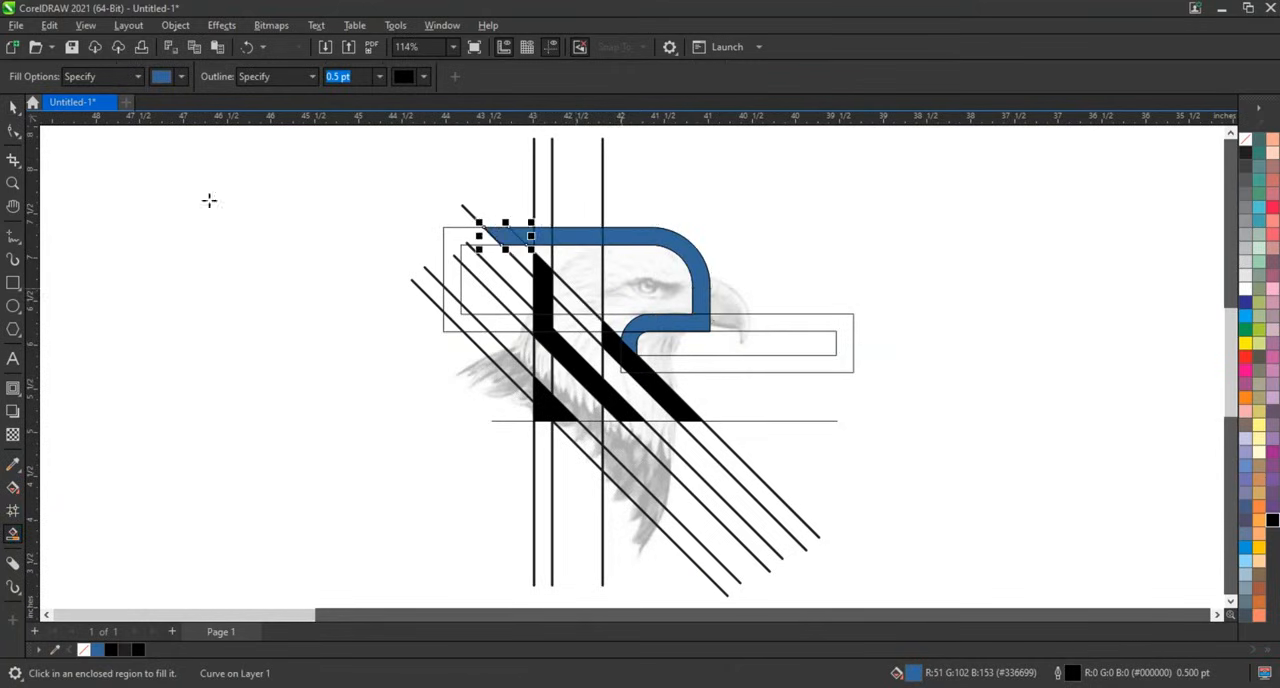
Weld the blue top bar and bowl pieces together with the black letter shape.
{"action": "left_click", "coordinate": [13, 107]}
{"action": "left_click", "coordinate": [671, 271]}
{"action": "left_click", "coordinate": [685, 255]}
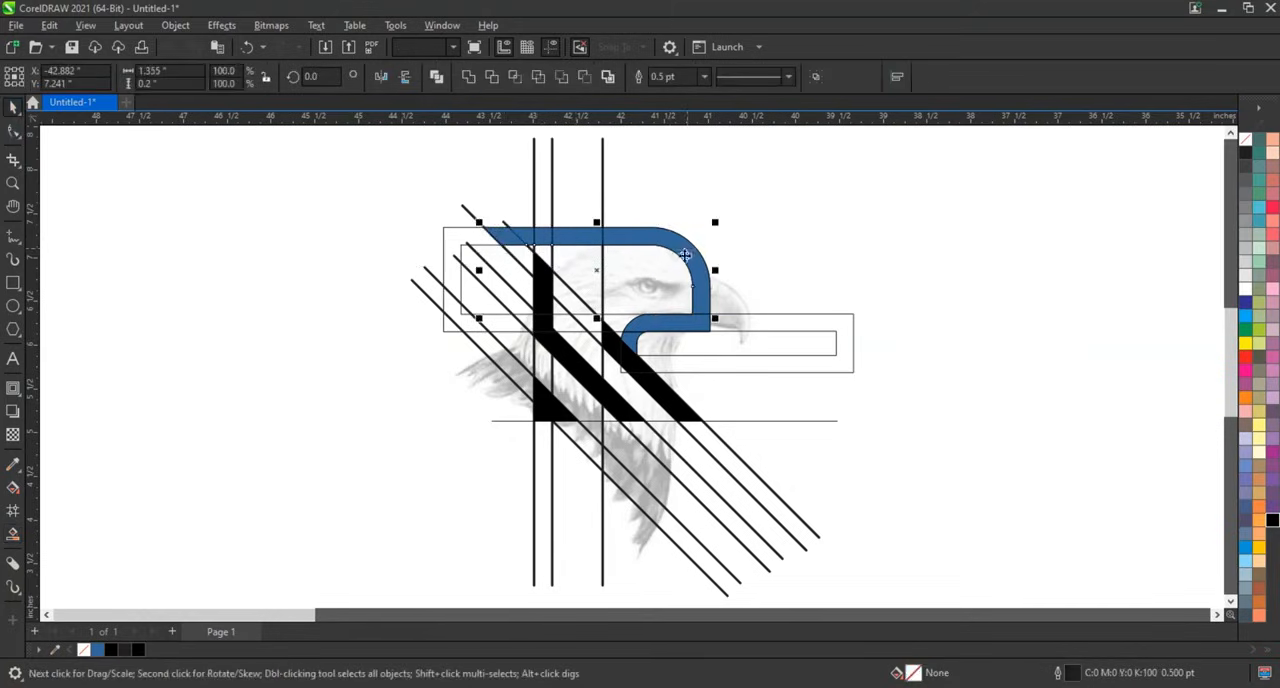
{"action": "left_click", "coordinate": [469, 77]}
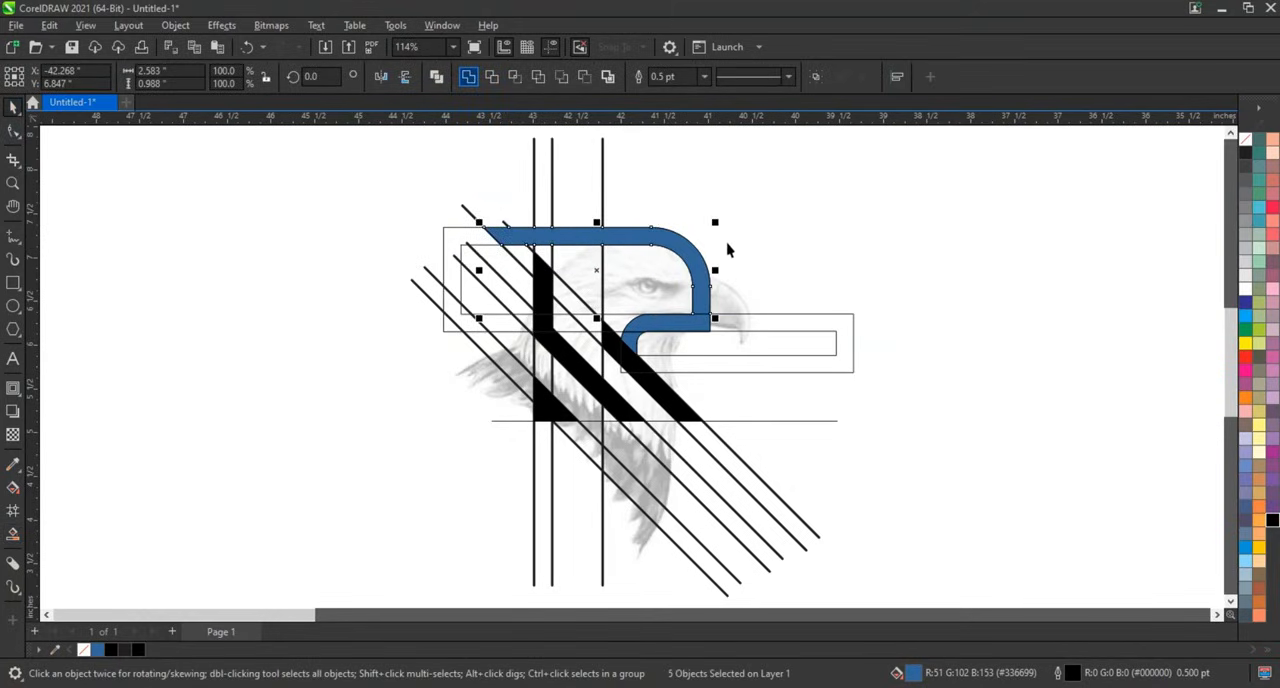
{"action": "left_click", "coordinate": [702, 322]}
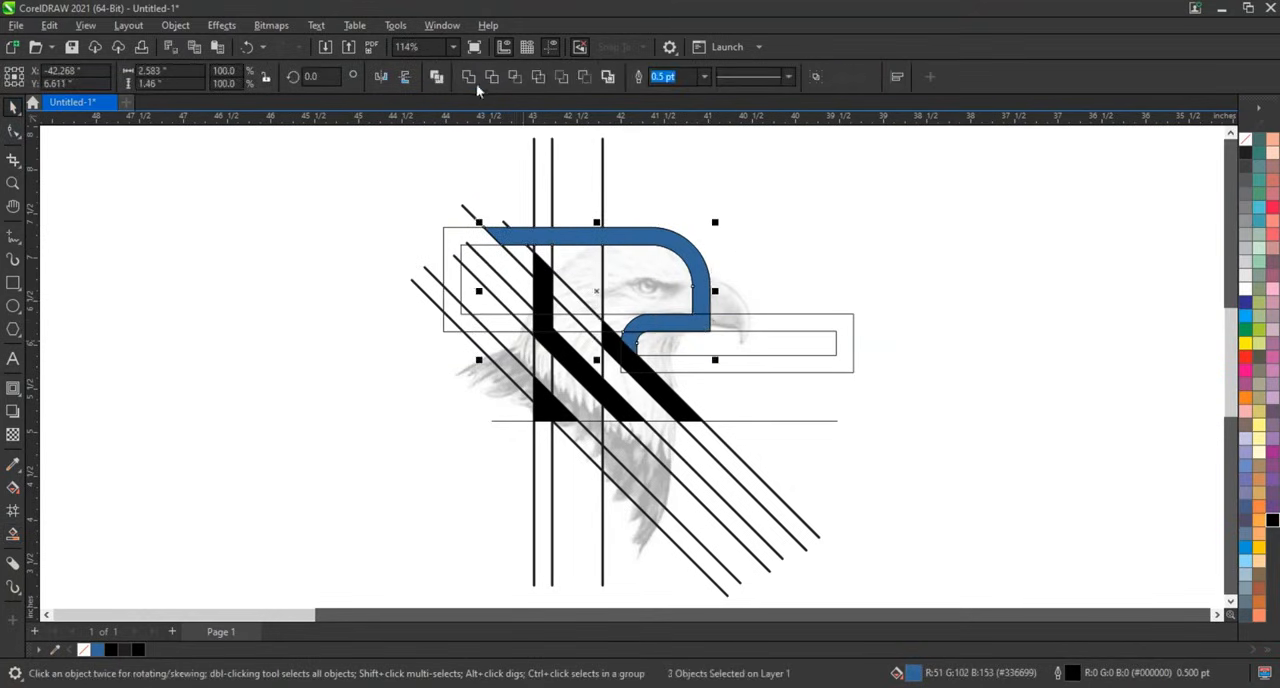
{"action": "left_click", "coordinate": [645, 374], "text": "shift"}
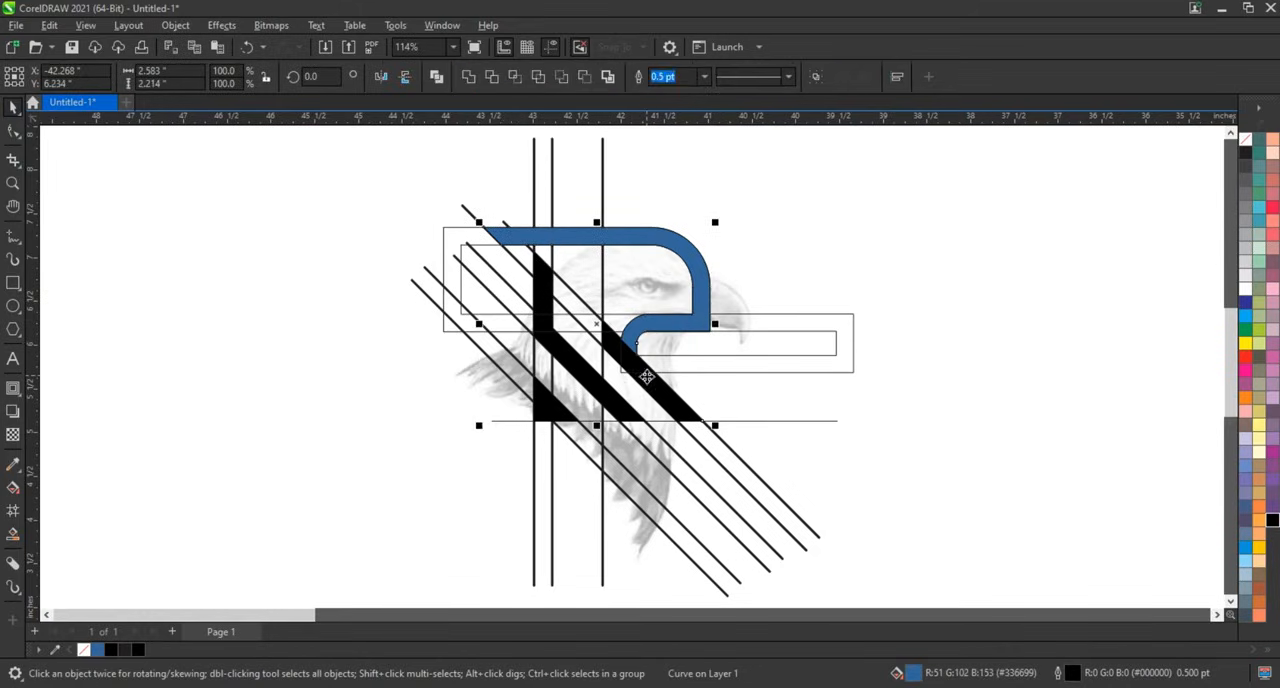
{"action": "left_click", "coordinate": [470, 79]}
{"action": "left_click", "coordinate": [884, 219]}
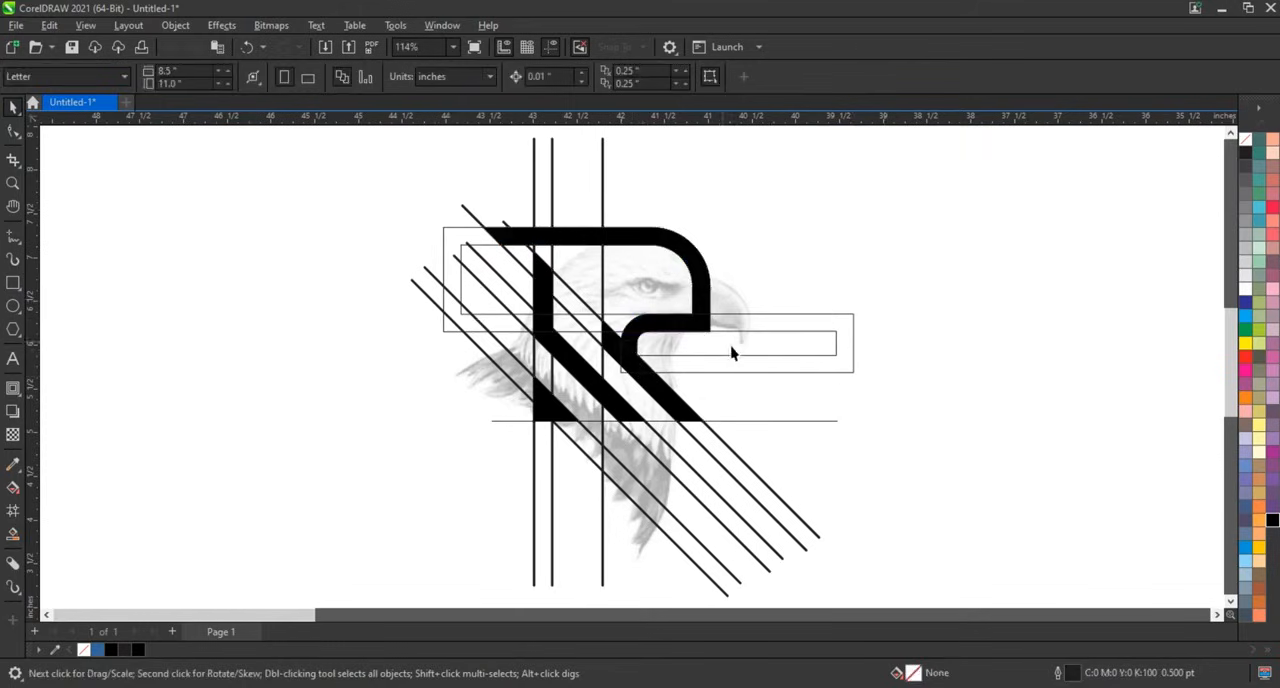
Delete all the construction lines and frame outlines, leaving only the letter shape.
{"action": "left_click_drag", "start_coordinate": [947, 278], "coordinate": [500, 594]}
{"action": "key", "text": "Delete"}
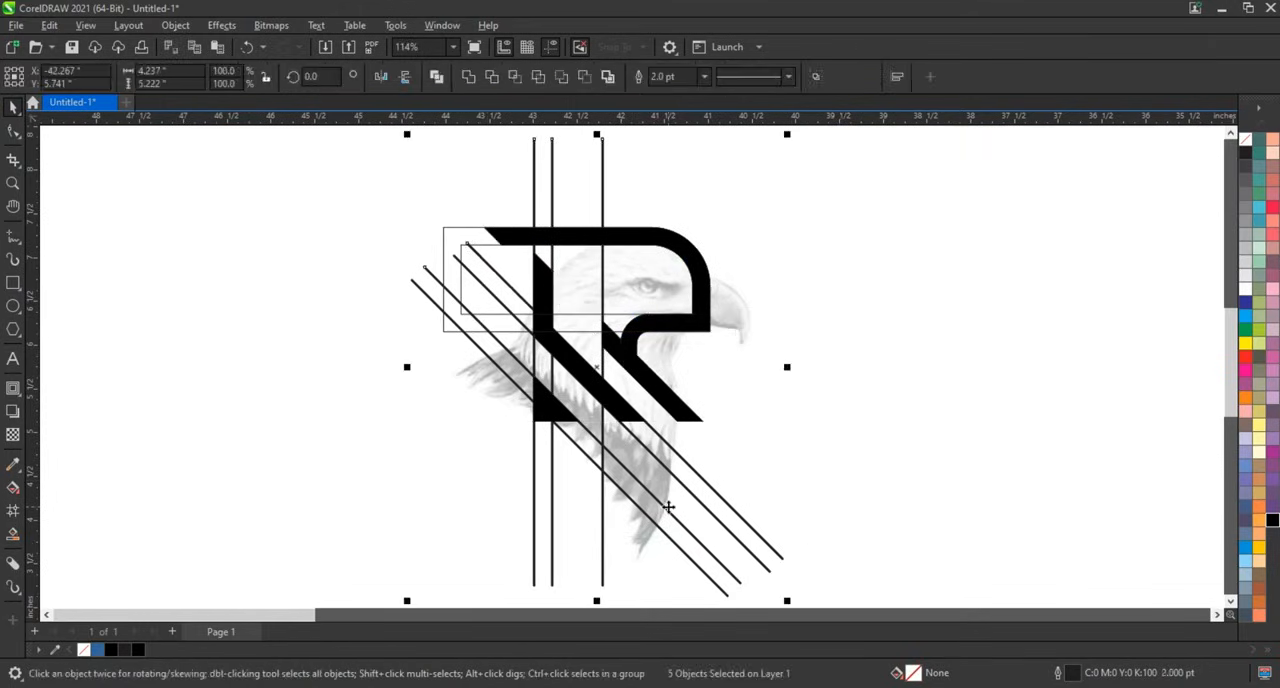
{"action": "key", "text": "Delete"}
{"action": "left_click_drag", "start_coordinate": [477, 387], "coordinate": [480, 385]}
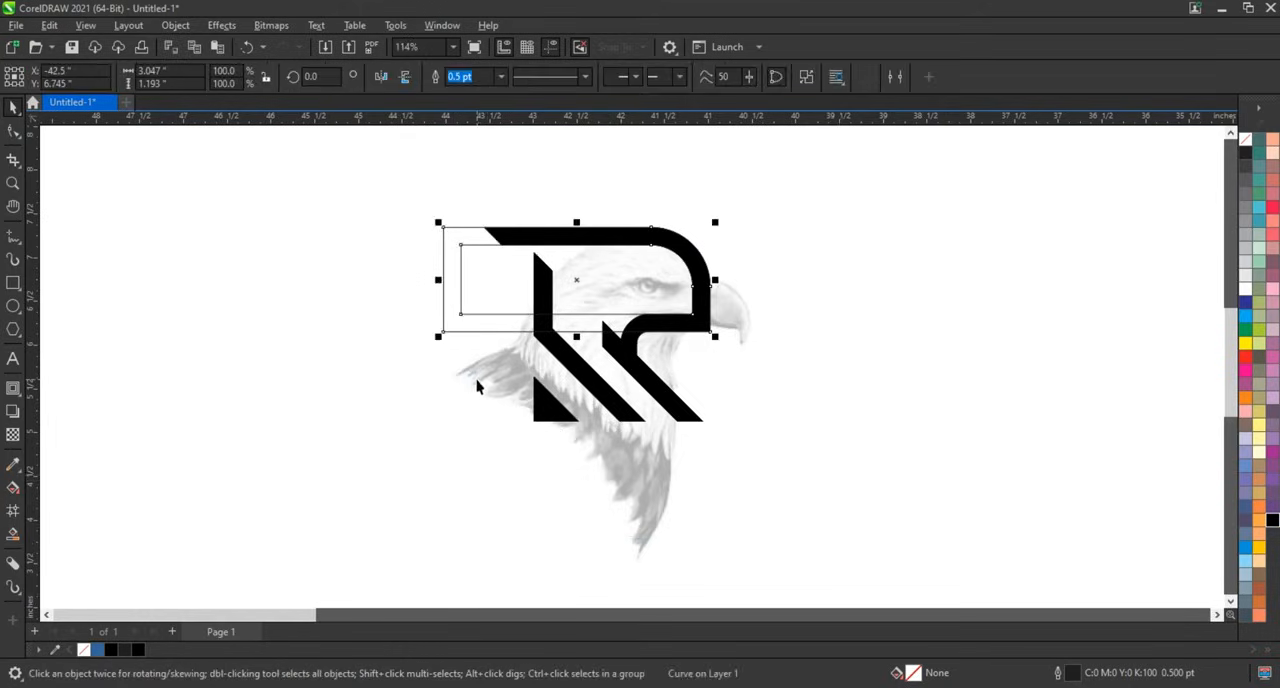
{"action": "key", "text": "Delete"}
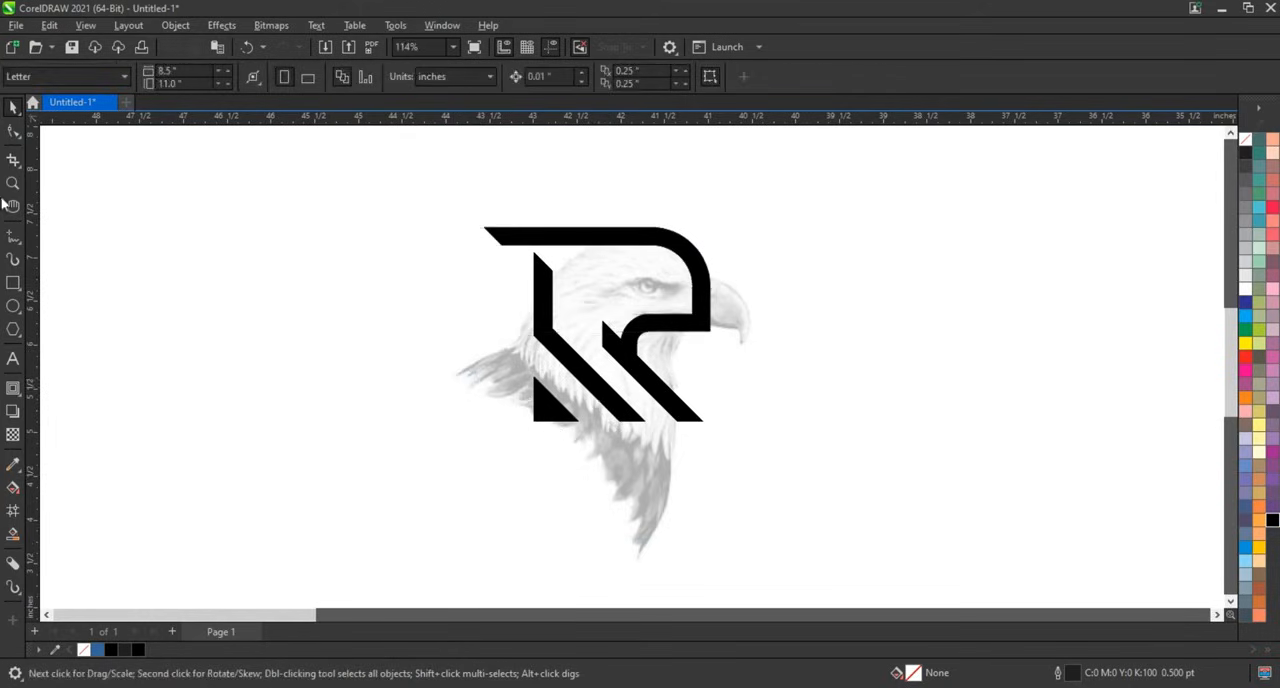
Break the letter shape apart and enlarge the bottom-left triangle to about 135 percent.
{"action": "left_click", "coordinate": [12, 183]}
{"action": "left_click_drag", "start_coordinate": [403, 200], "coordinate": [833, 449]}
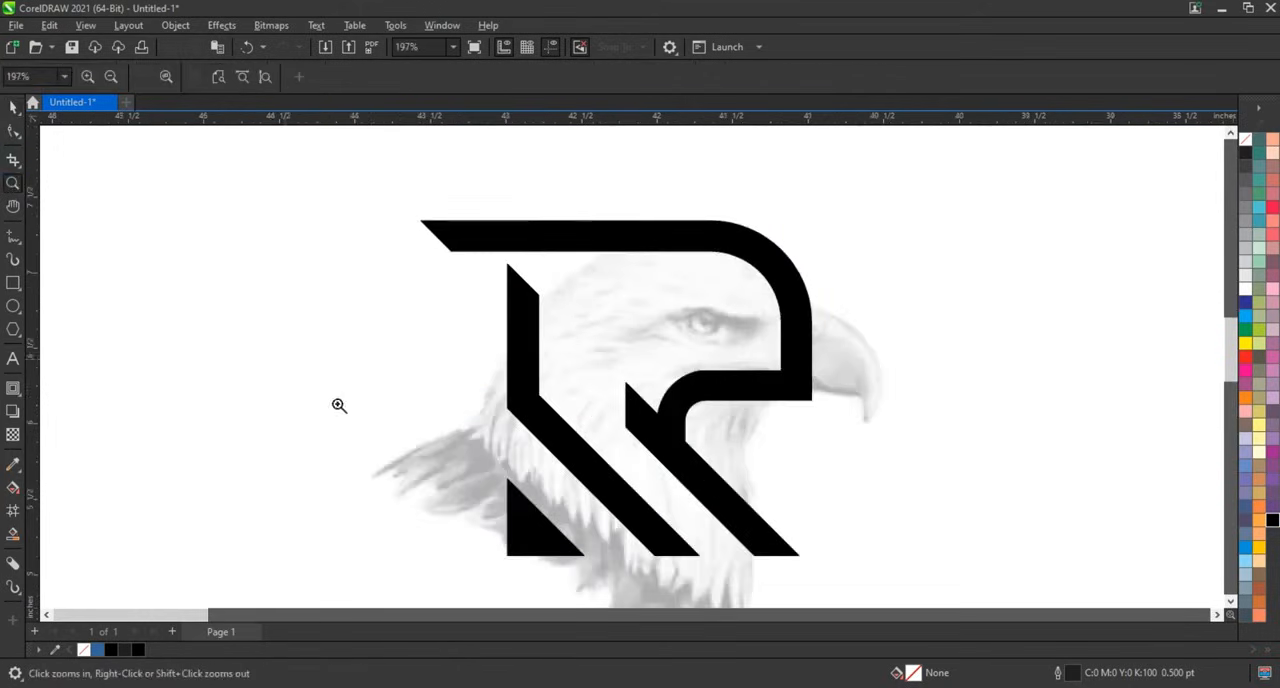
{"action": "left_click", "coordinate": [12, 107]}
{"action": "left_click", "coordinate": [528, 515]}
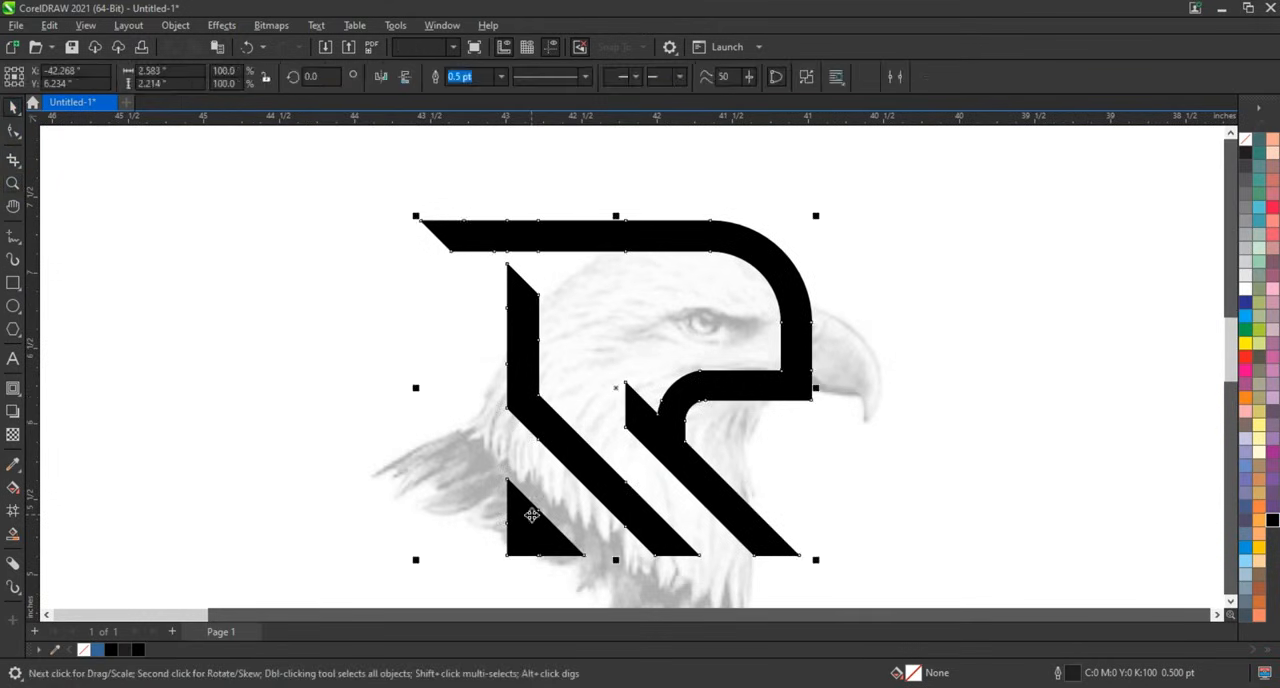
{"action": "left_click", "coordinate": [811, 78]}
{"action": "left_click", "coordinate": [952, 233]}
{"action": "left_click", "coordinate": [555, 532]}
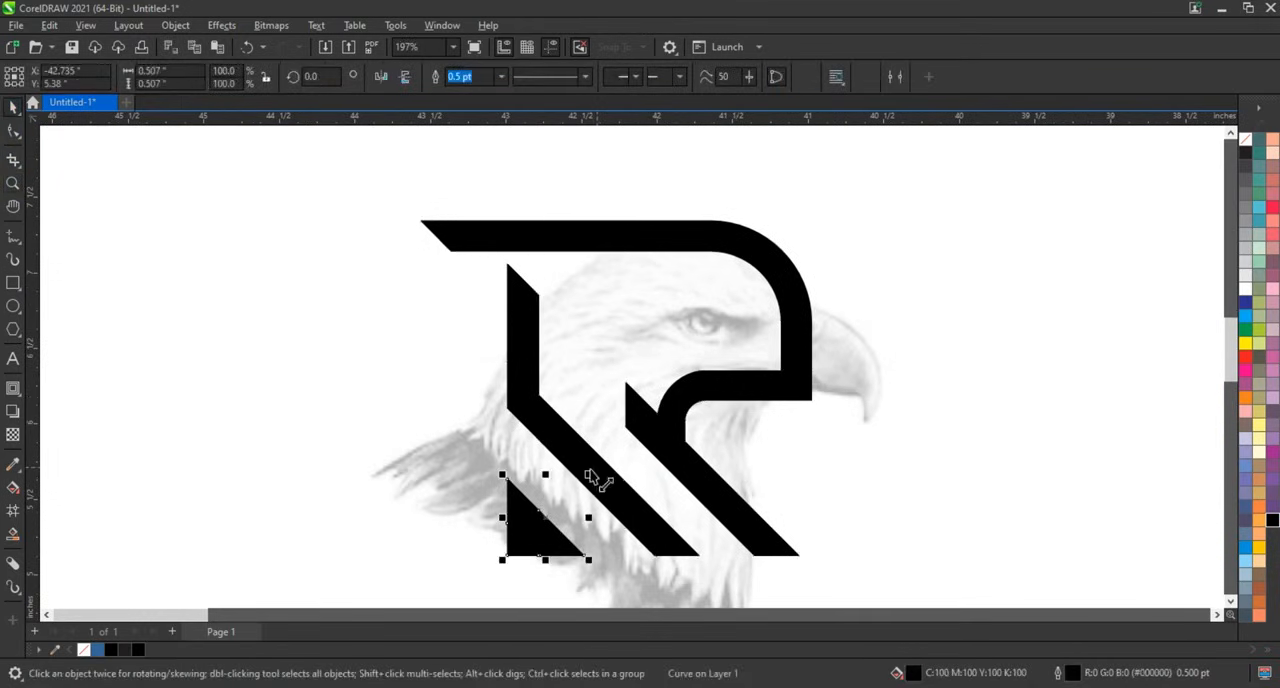
{"action": "left_click_drag", "start_coordinate": [589, 473], "coordinate": [619, 447]}
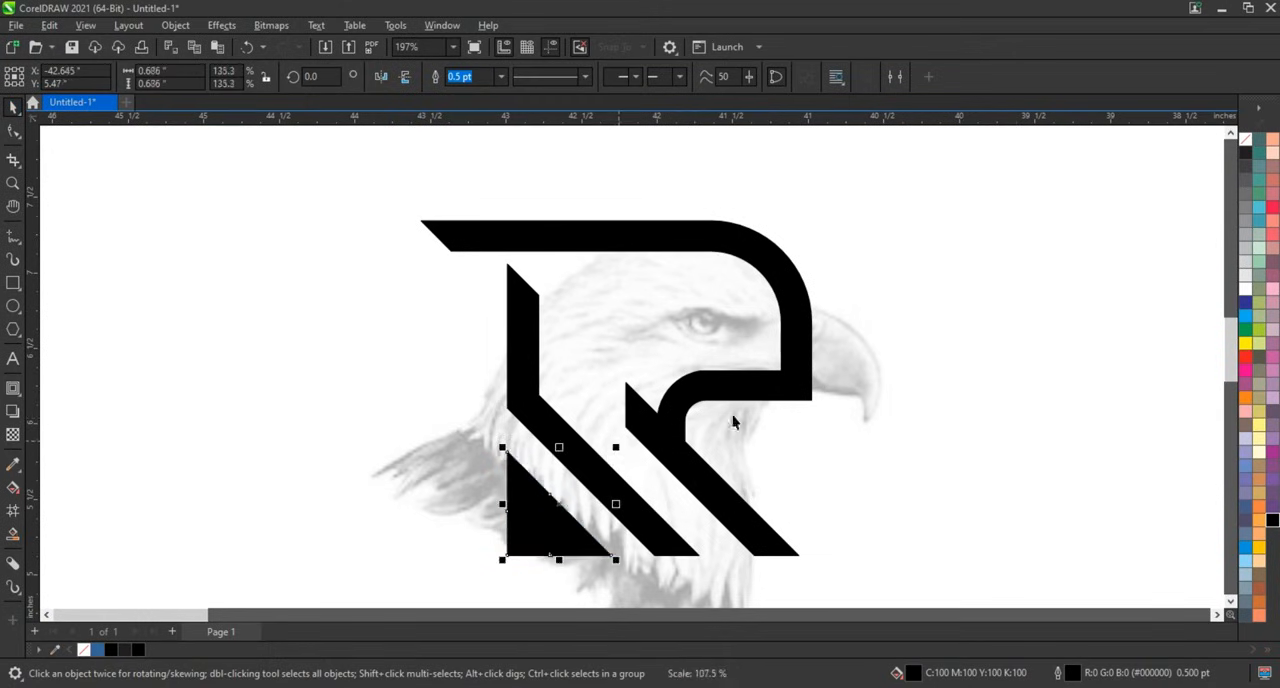
Extend the left end of the top bar slightly by moving its nodes with the Shape tool.
{"action": "left_click", "coordinate": [754, 394]}
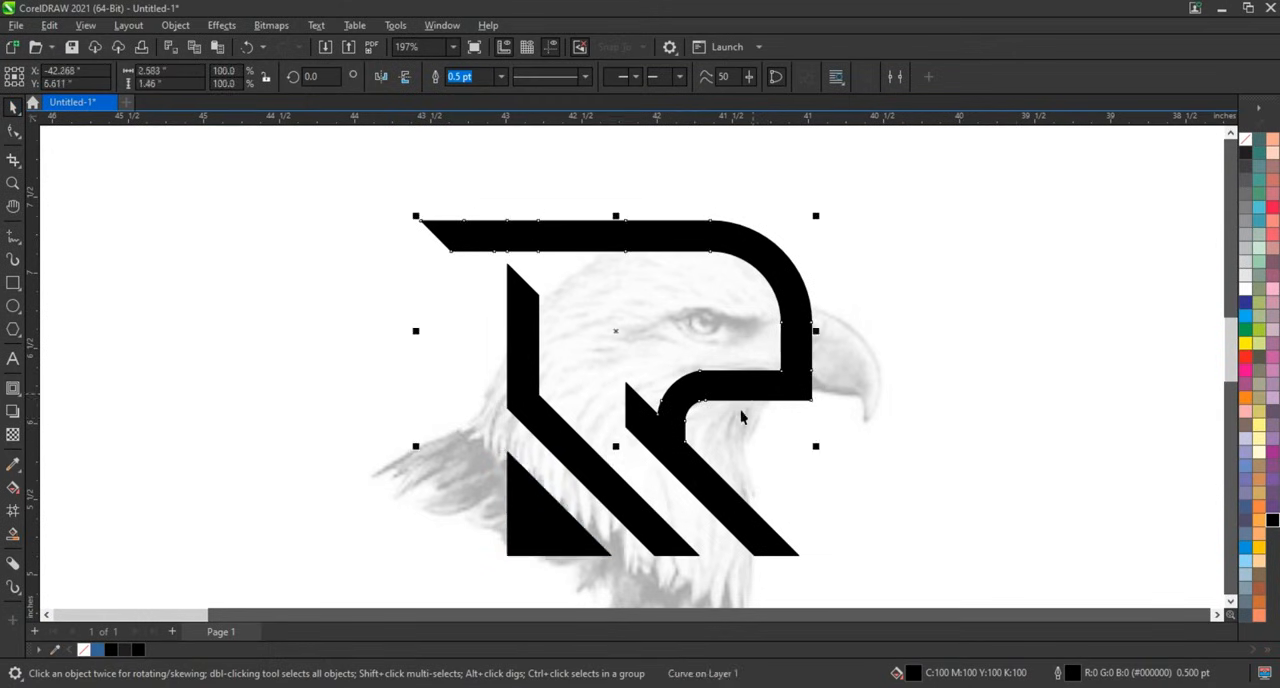
{"action": "left_click", "coordinate": [14, 137]}
{"action": "left_click_drag", "start_coordinate": [374, 201], "coordinate": [521, 264]}
Draw a circle about 0.9 inches wide left of the letter and turn it into a 270° pie.
{"action": "left_click", "coordinate": [13, 306]}
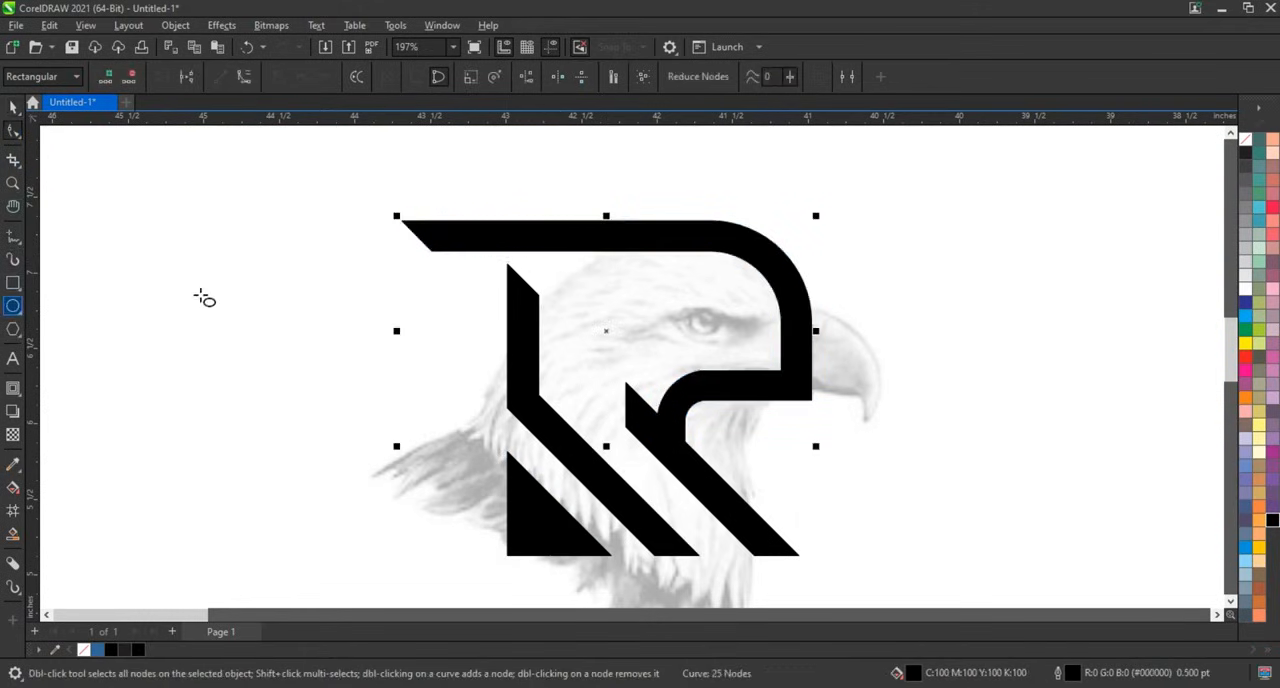
{"action": "mouse_move", "coordinate": [201, 294]}
{"action": "left_mouse_down"}
{"action": "mouse_move", "coordinate": [280, 423]}
{"action": "mouse_move", "coordinate": [340, 431]}
{"action": "left_mouse_up"}
{"action": "key", "text": "F10"}
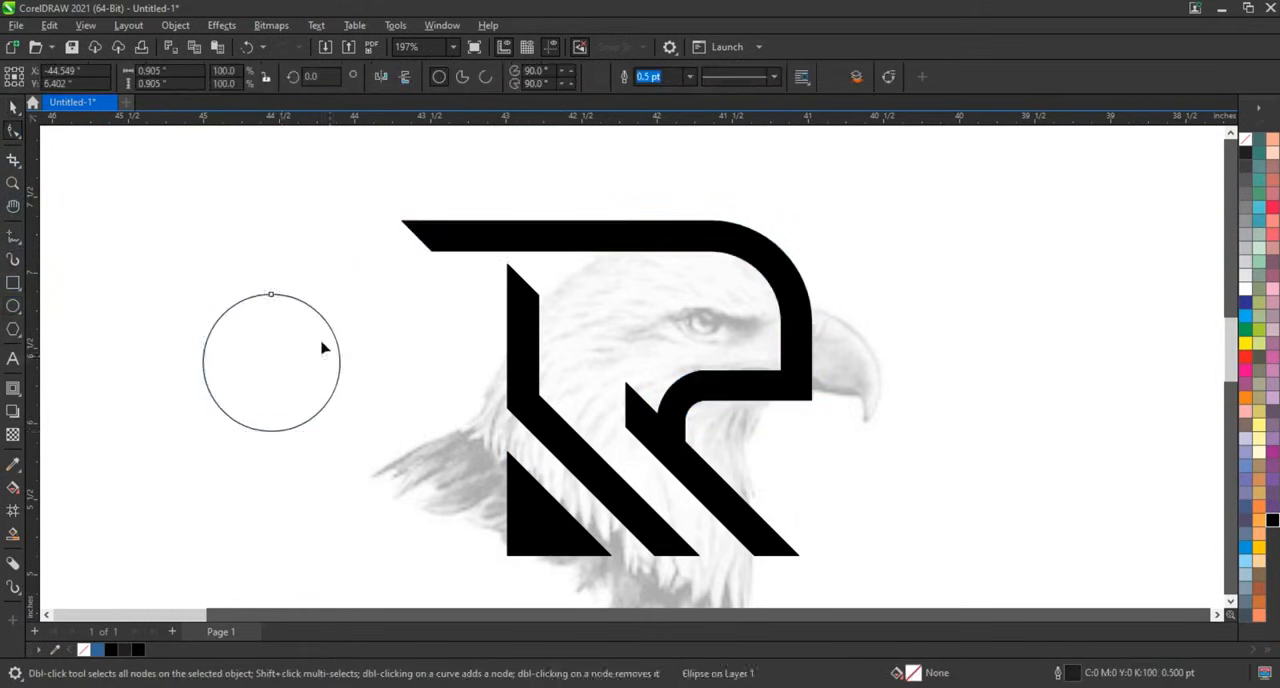
{"action": "left_click", "coordinate": [462, 77]}
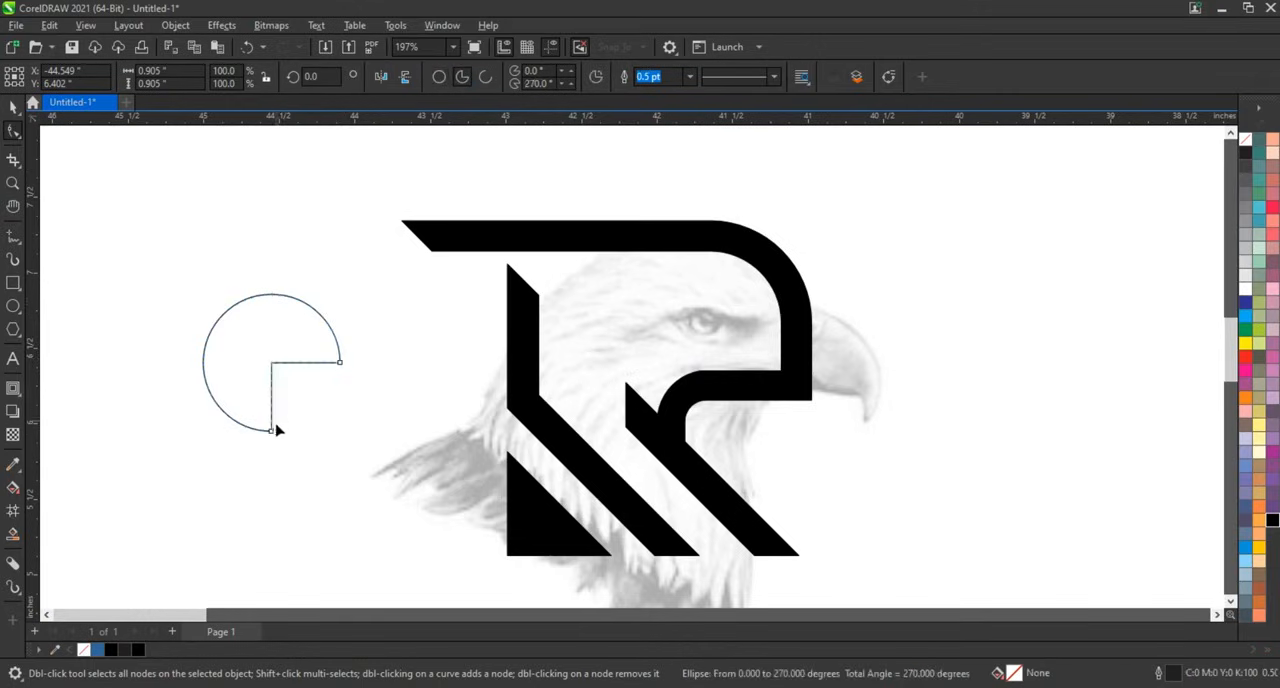
Turn the pie into a 180° semicircle, fill it black, and place it inside the letter's bowl as the eye.
{"action": "left_click_drag", "start_coordinate": [233, 371], "coordinate": [229, 378]}
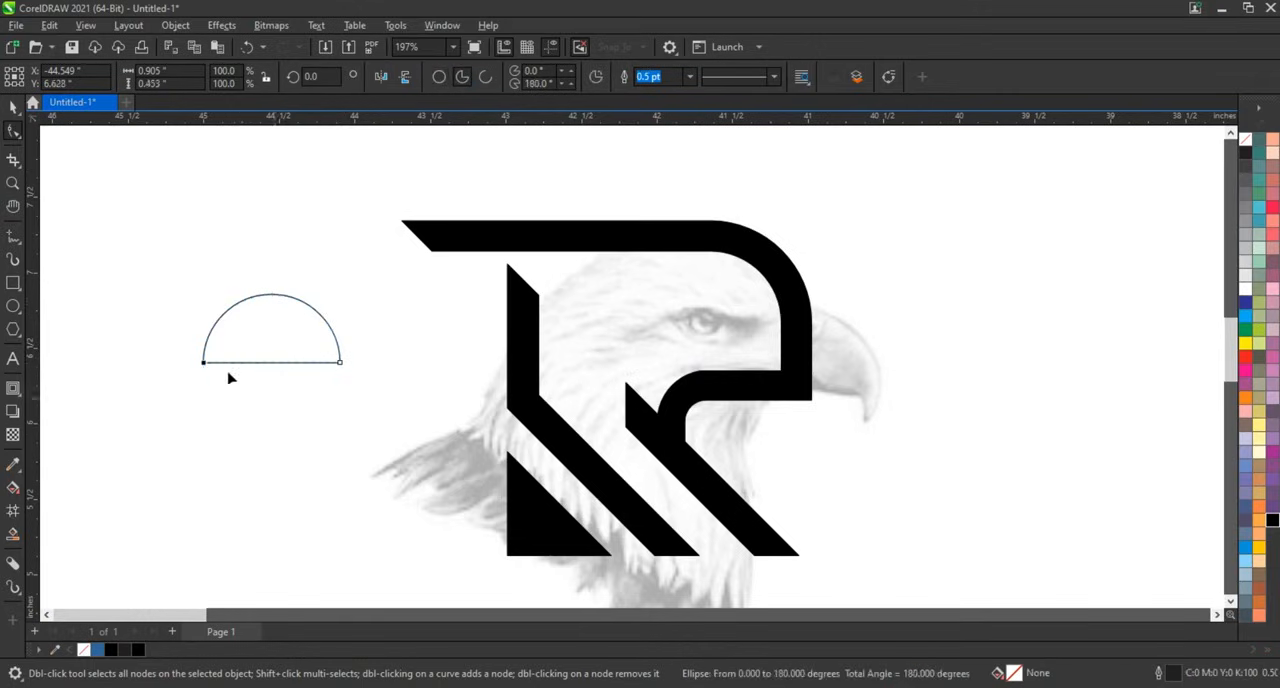
{"action": "left_click", "coordinate": [13, 107]}
{"action": "left_click", "coordinate": [1271, 520]}
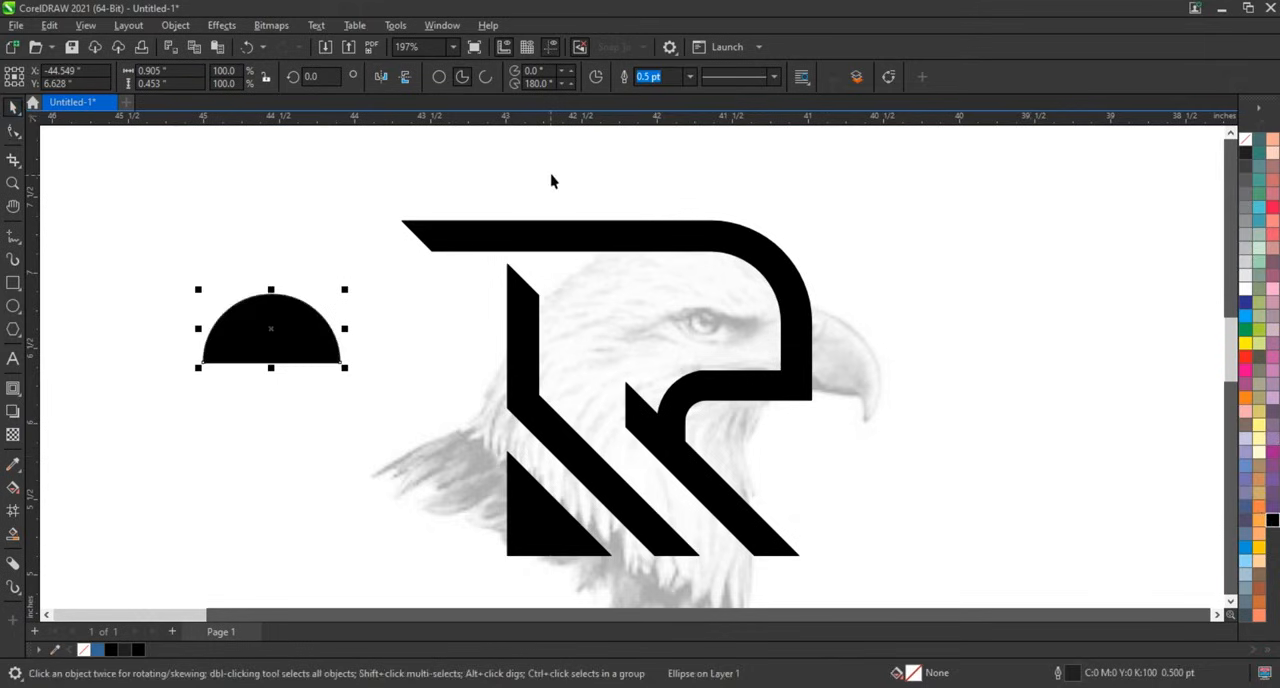
{"action": "left_click", "coordinate": [405, 77]}
{"action": "left_click_drag", "start_coordinate": [345, 369], "coordinate": [708, 324]}
Extend the inner diagonal bar's upper end up and left with the Shape tool.
{"action": "left_click", "coordinate": [643, 409]}
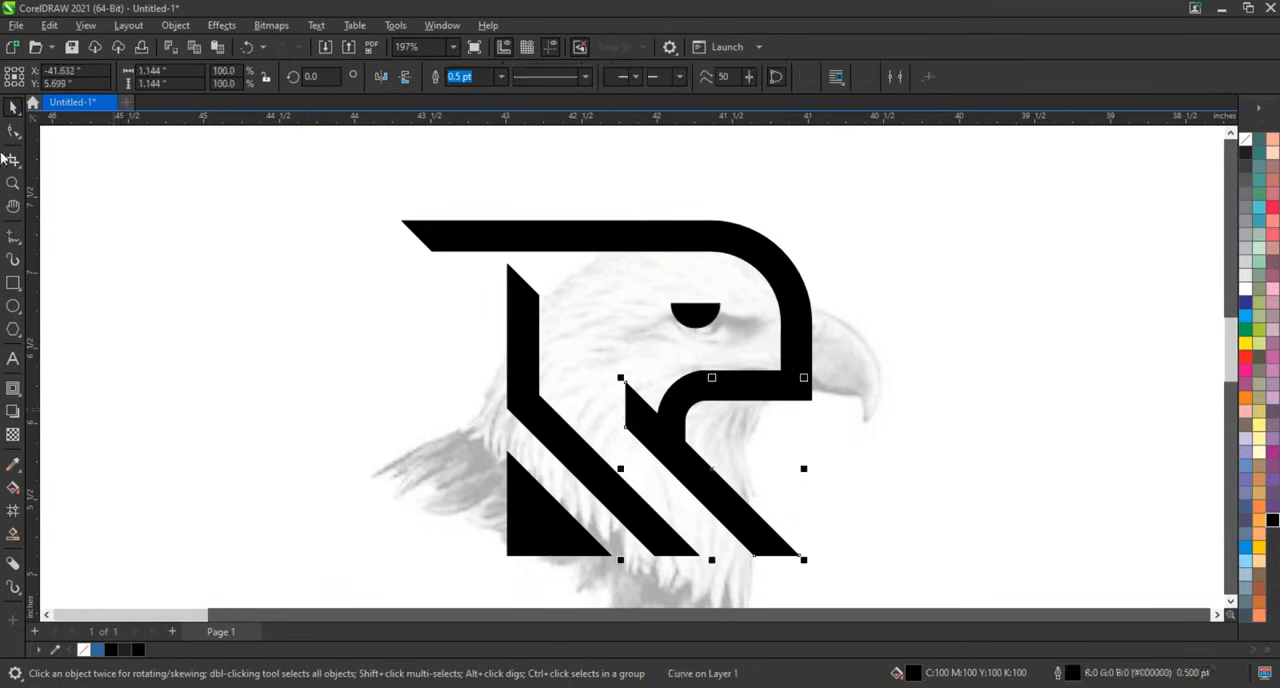
{"action": "left_click", "coordinate": [12, 135]}
{"action": "left_click_drag", "start_coordinate": [580, 348], "coordinate": [571, 374]}
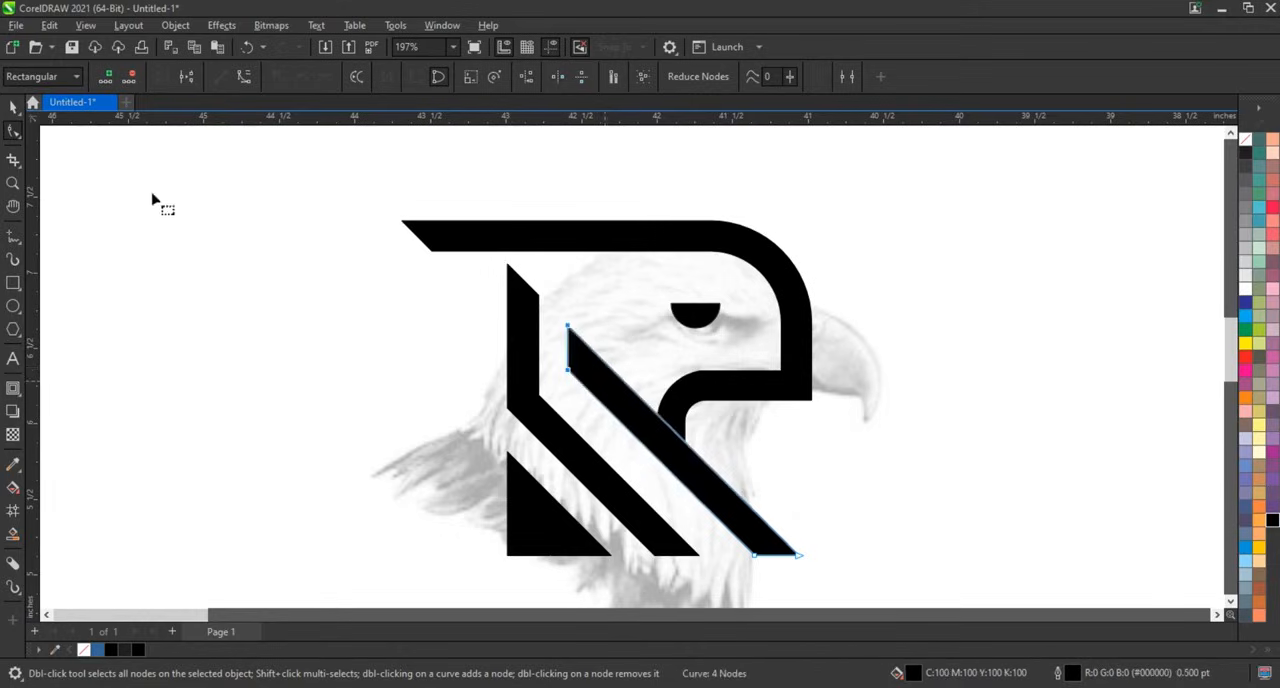
Select all the letter pieces and move the letter beside the eagle, to its right.
{"action": "left_click", "coordinate": [11, 111]}
{"action": "left_click", "coordinate": [366, 335]}
{"action": "scroll", "coordinate": [510, 360], "scroll_direction": "down", "scroll_amount": 2}
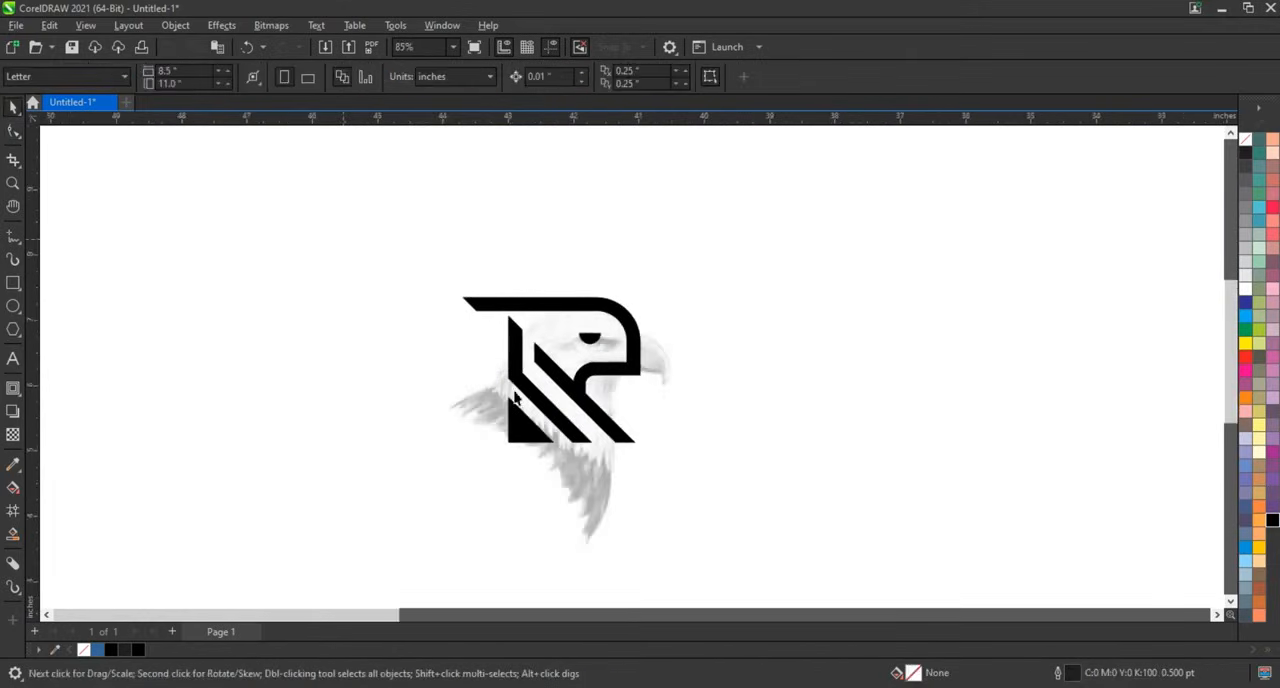
{"action": "key", "text": "ctrl+a"}
{"action": "left_click_drag", "start_coordinate": [627, 444], "coordinate": [877, 444]}
Reselect the letter pieces and scale them up to about 3.9 inches wide.
{"action": "left_click", "coordinate": [967, 520]}
{"action": "left_click_drag", "start_coordinate": [960, 494], "coordinate": [672, 257]}
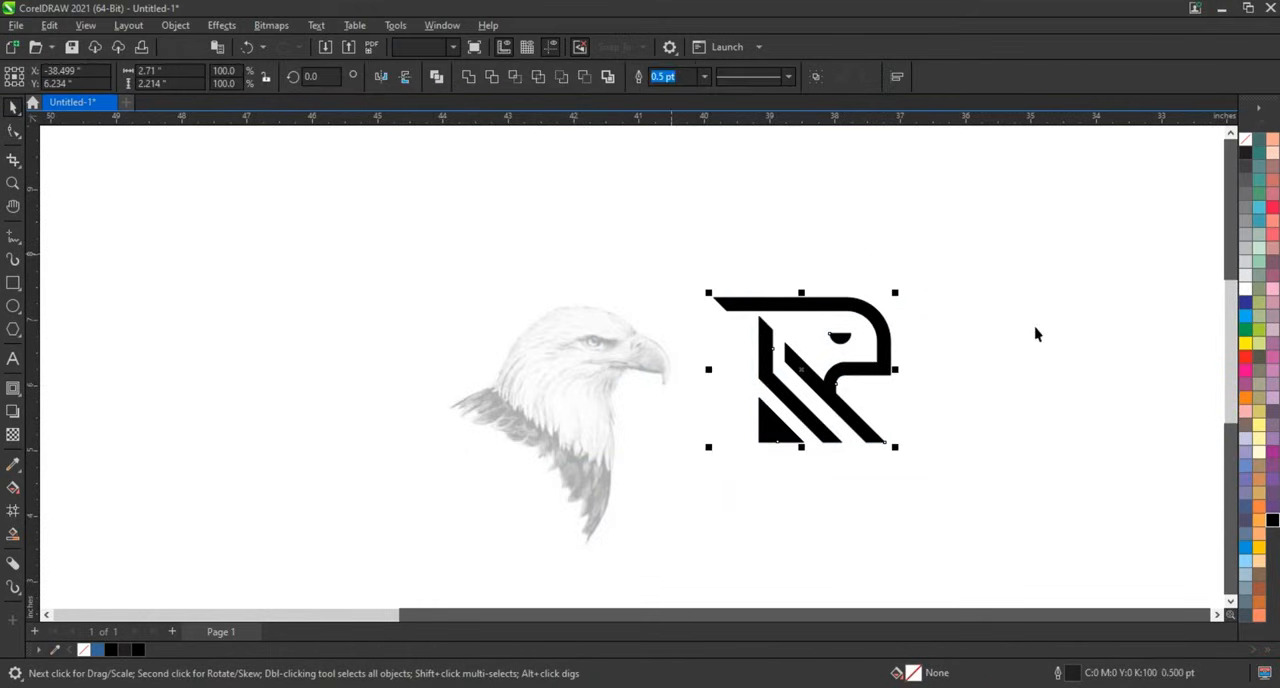
{"action": "left_click", "coordinate": [1011, 271]}
{"action": "left_click_drag", "start_coordinate": [1011, 268], "coordinate": [777, 457]}
{"action": "left_click_drag", "start_coordinate": [894, 447], "coordinate": [971, 512]}
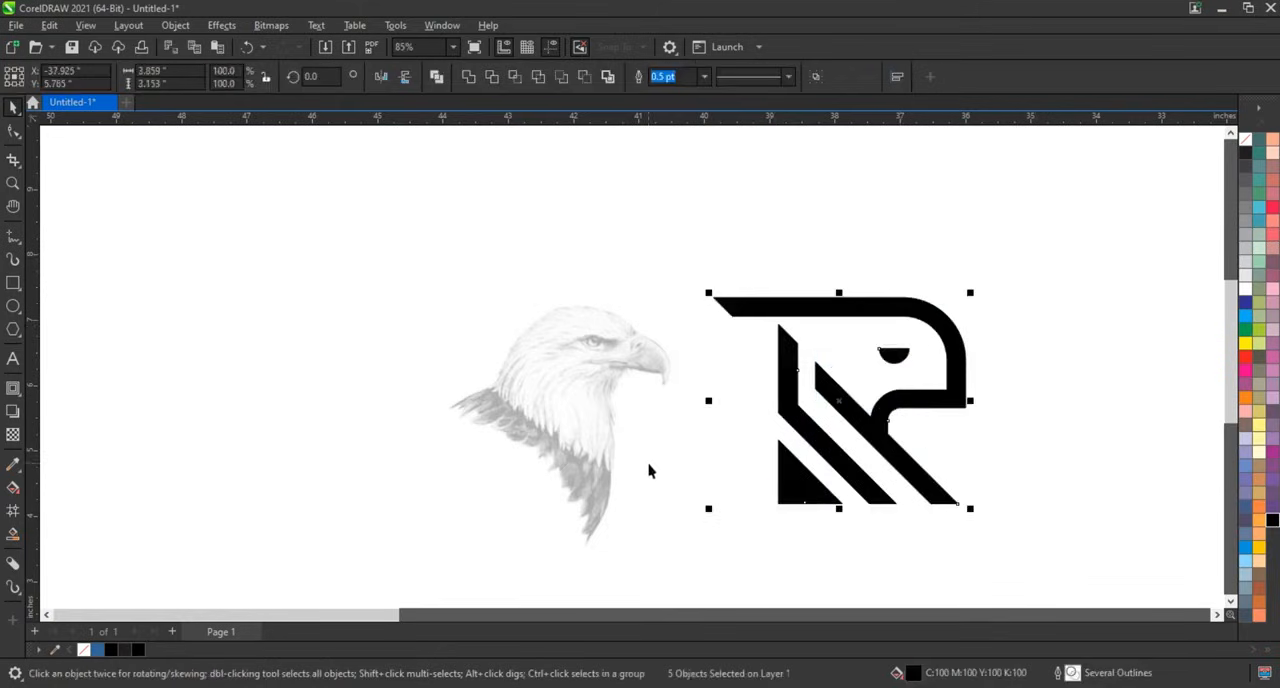